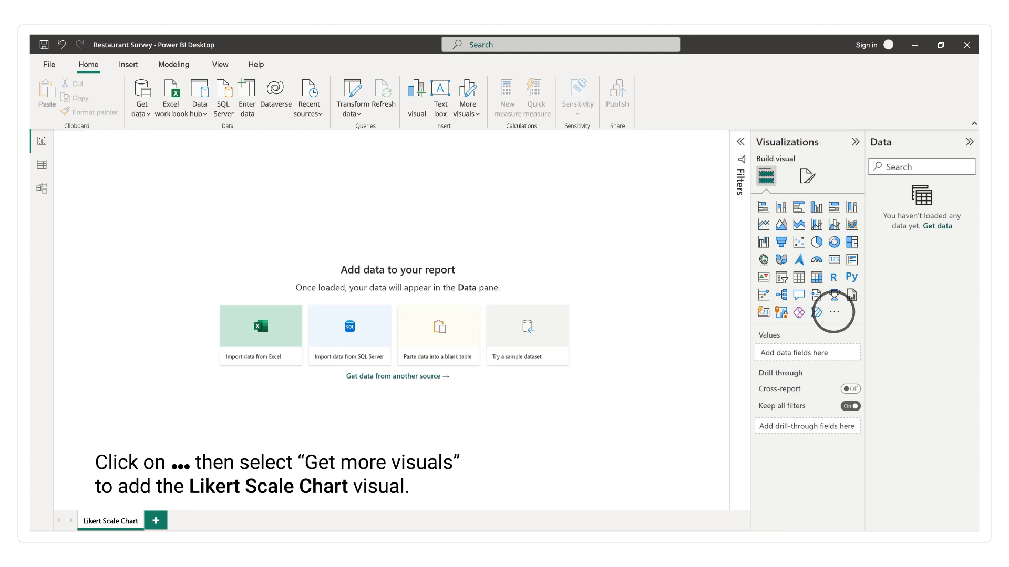
# Find ChartExpo's Likert Scale Chart among the available Power BI visuals and add it to the report's visuals.
pyautogui.click(834, 312)
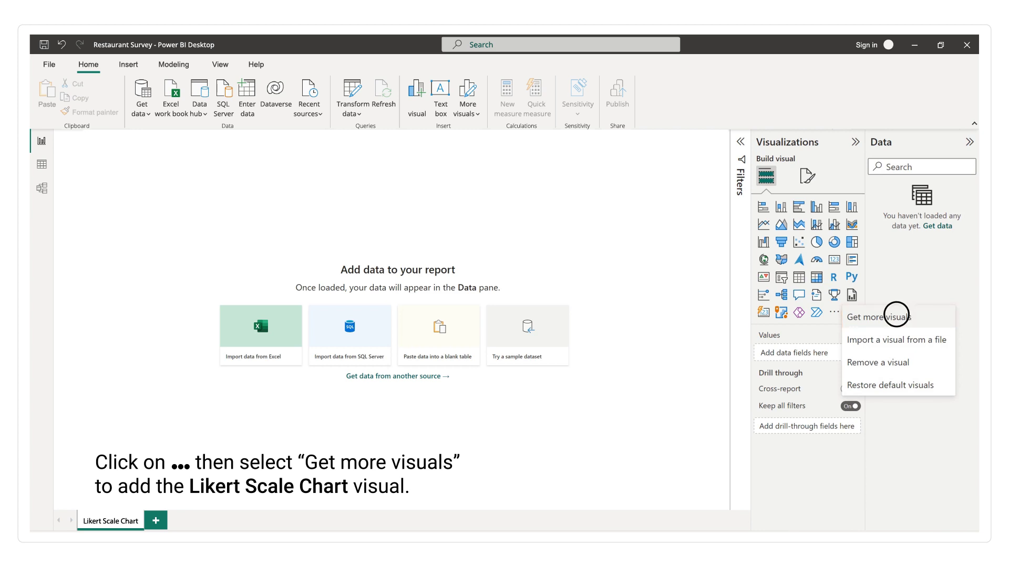
pyautogui.click(895, 315)
pyautogui.click(754, 138)
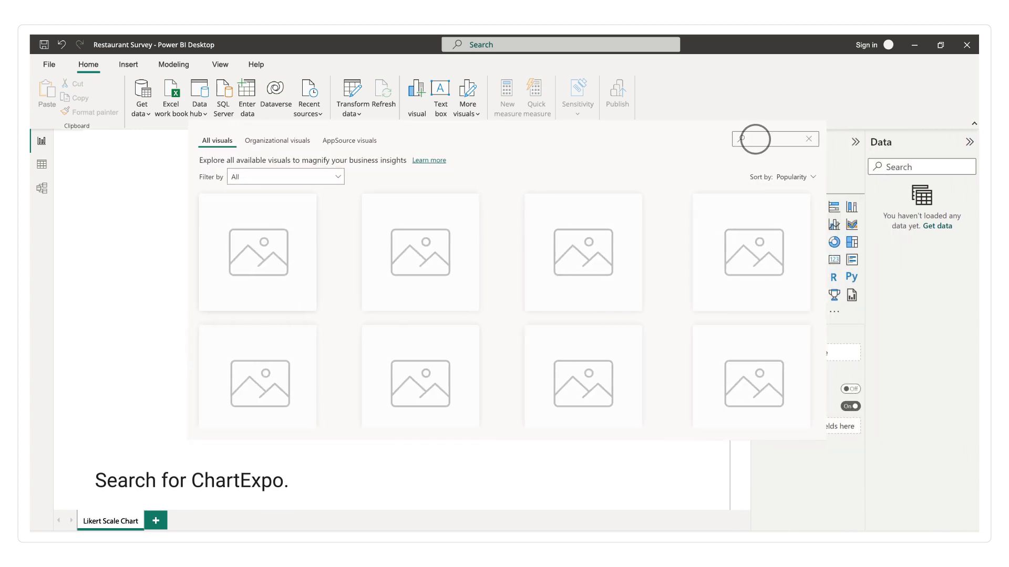
pyautogui.write('ChartExpo')
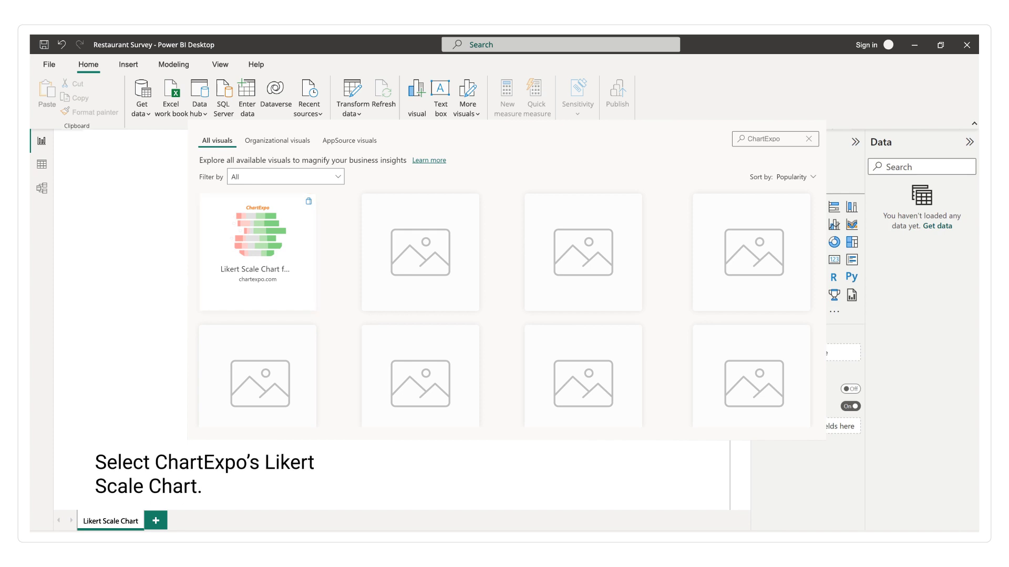
pyautogui.click(257, 247)
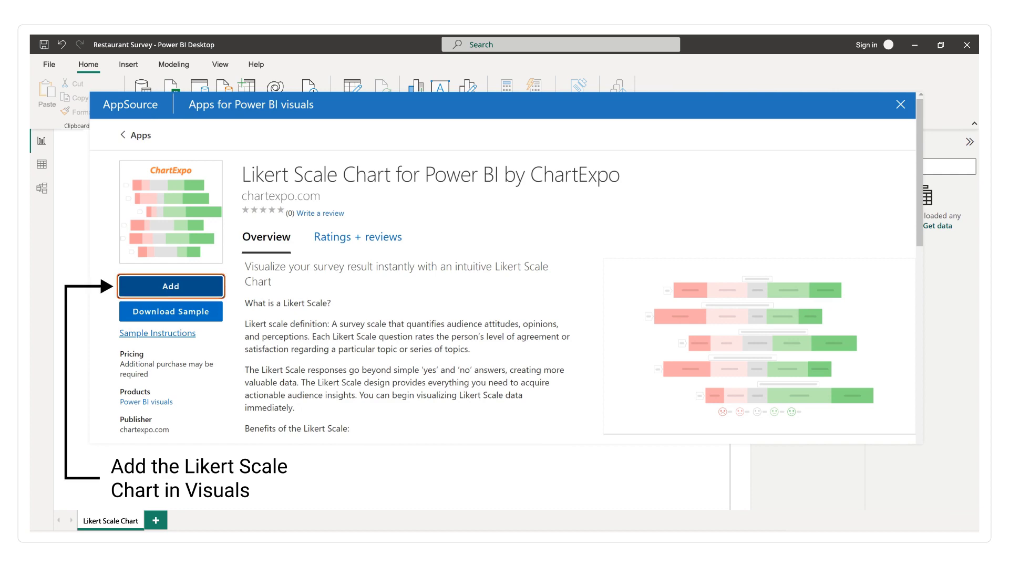
pyautogui.click(170, 287)
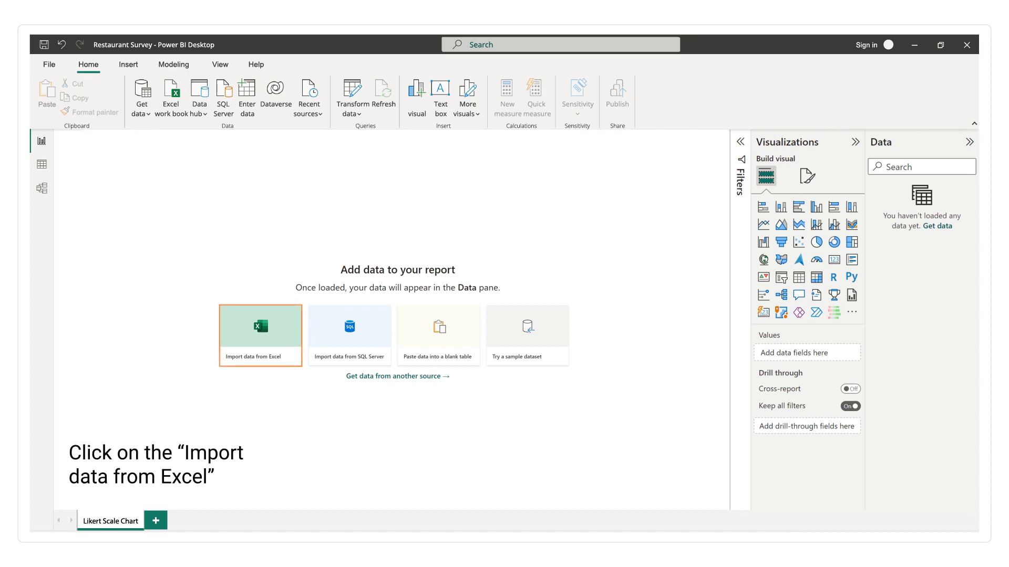
# Import the Format 1, Format 2 and Format 3 worksheets from the Excel file "Likert Scale Chart Data - Restaurant Survey".
pyautogui.click(261, 327)
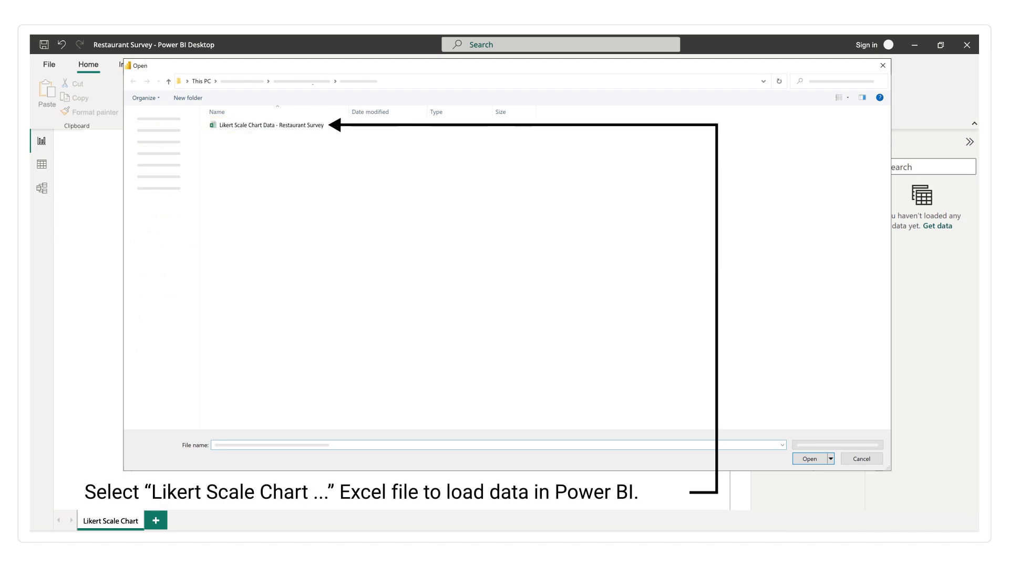
pyautogui.click(231, 126)
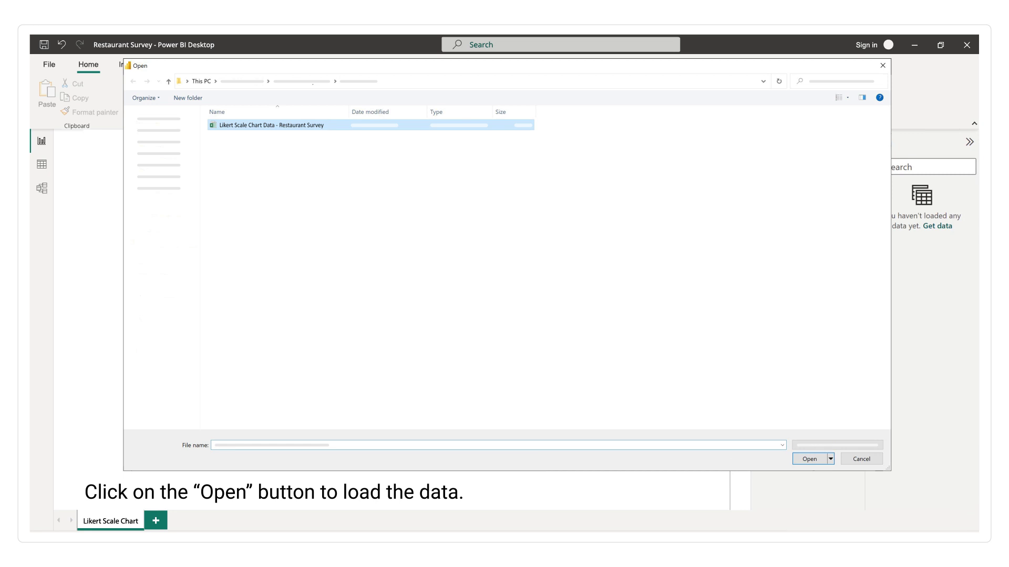
pyautogui.click(810, 459)
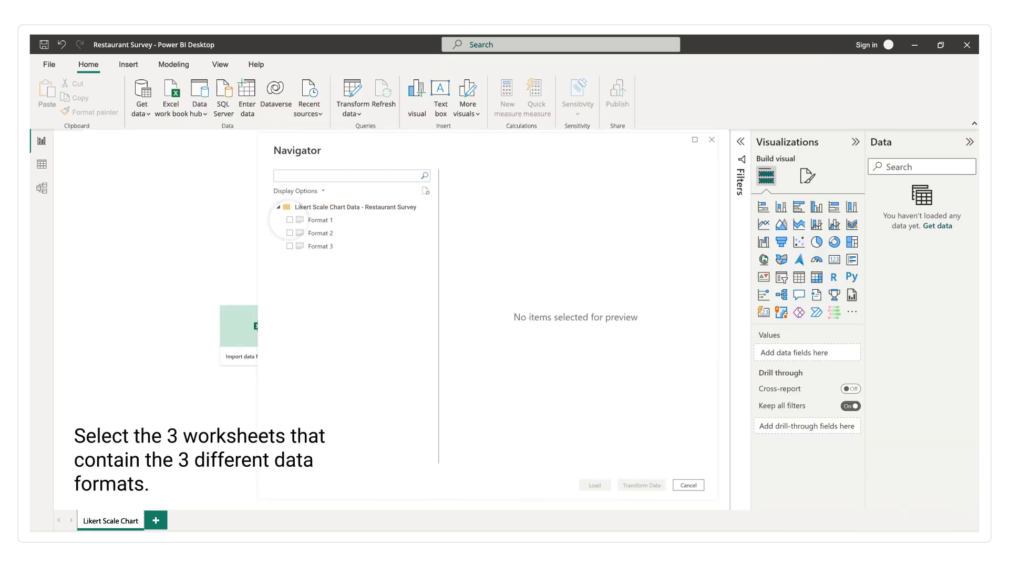
pyautogui.click(290, 220)
pyautogui.click(290, 232)
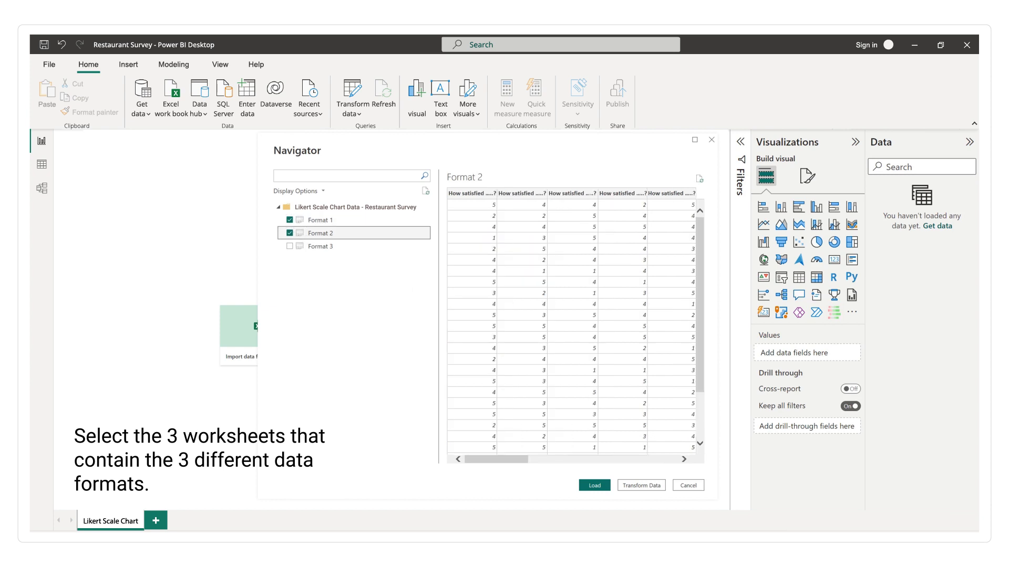
pyautogui.click(289, 246)
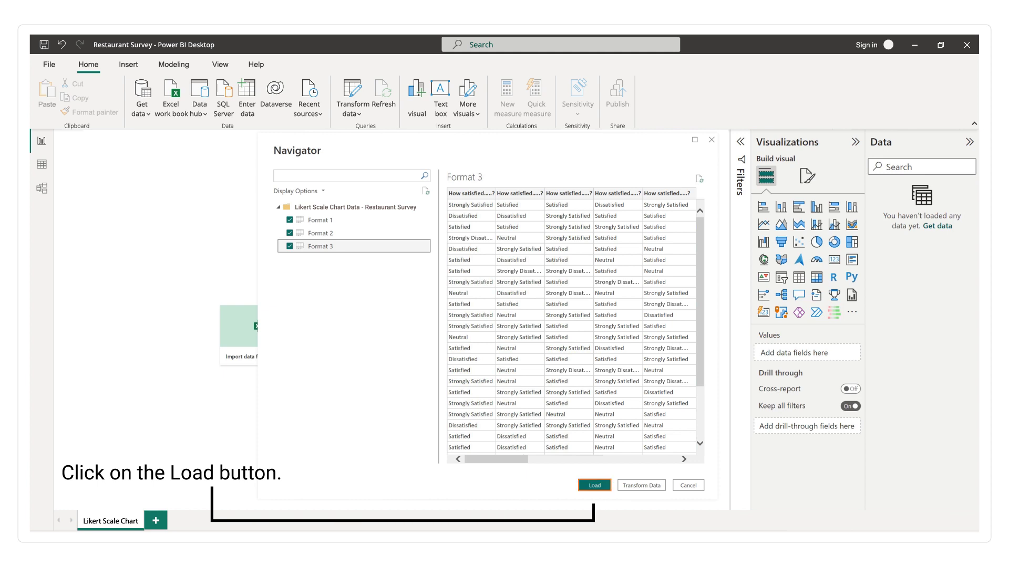
pyautogui.click(594, 486)
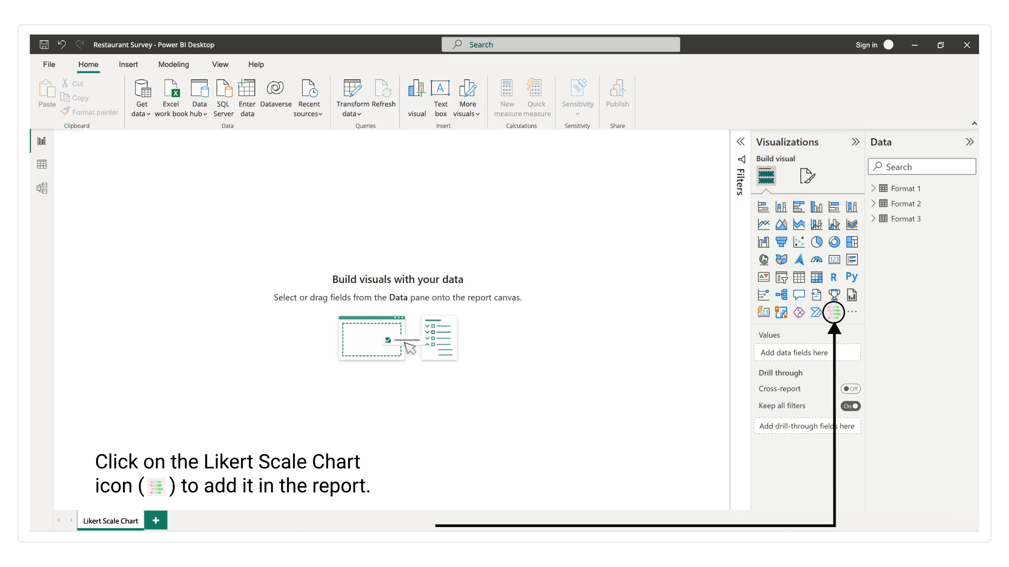
# Insert a Likert Scale Chart and assign Format 1's Questions to Dimension, Scale to Scale and Response to Rating.
pyautogui.click(834, 312)
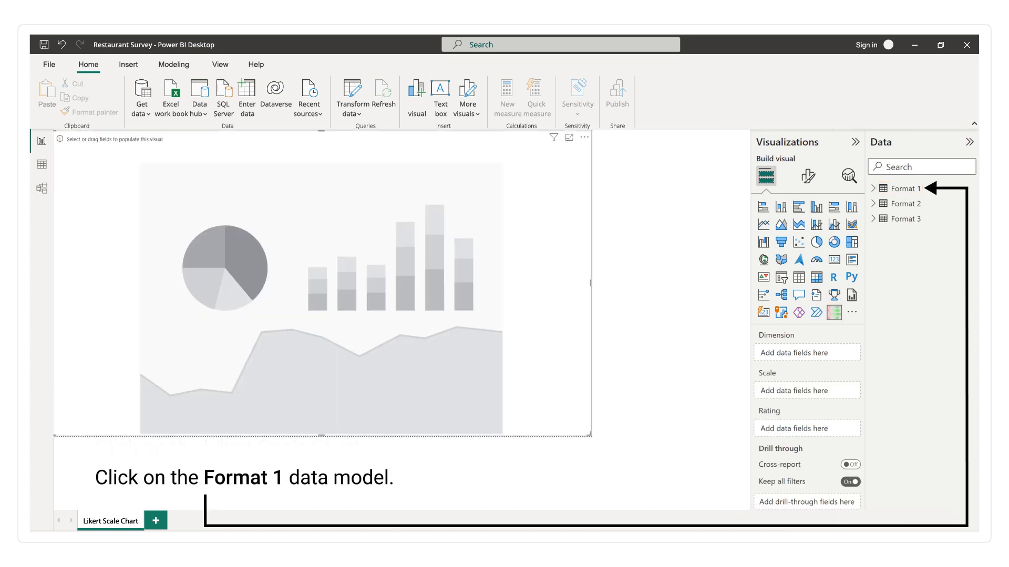
pyautogui.click(871, 188)
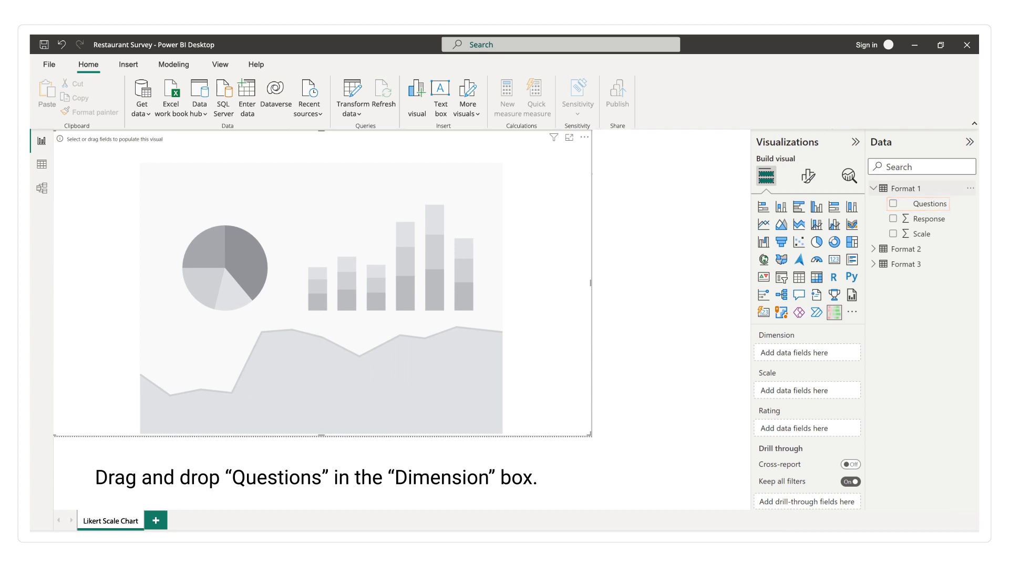
pyautogui.moveTo(929, 204); pyautogui.dragTo(809, 352)
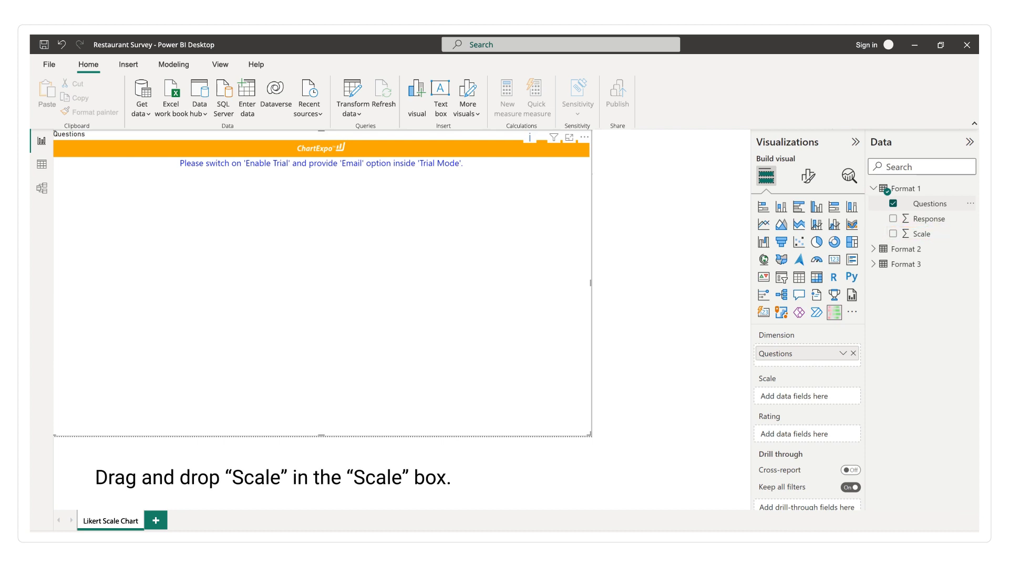
pyautogui.moveTo(920, 234); pyautogui.dragTo(807, 397)
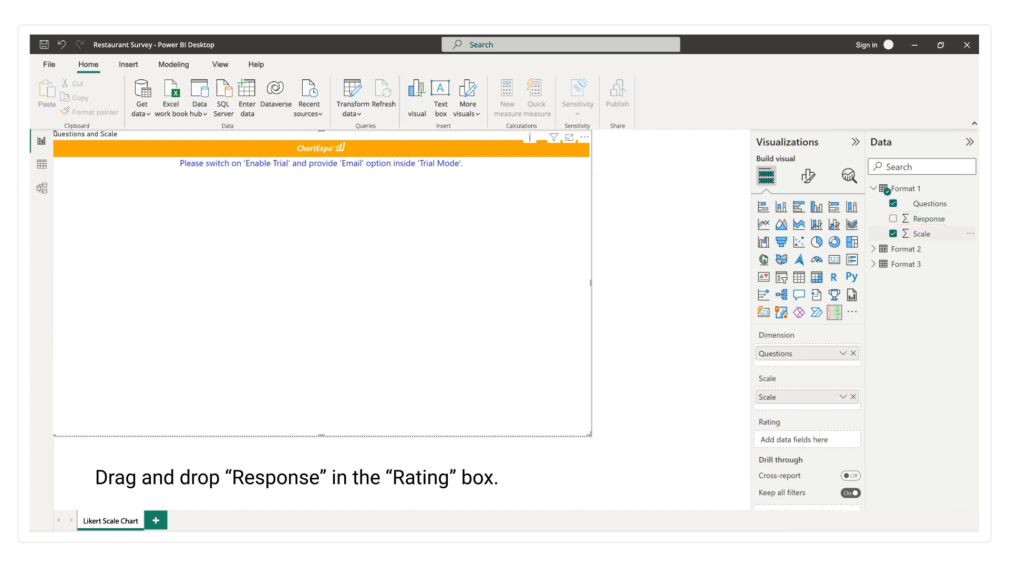
pyautogui.moveTo(928, 218); pyautogui.dragTo(807, 440)
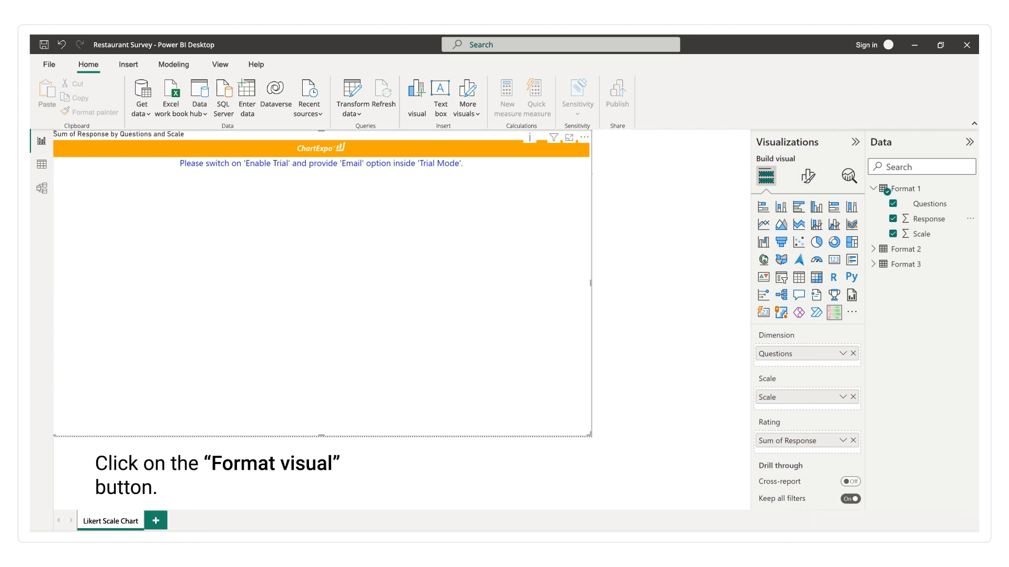
# Enable the chart's trial mode in its visual formatting after filling in the email address.
pyautogui.click(807, 176)
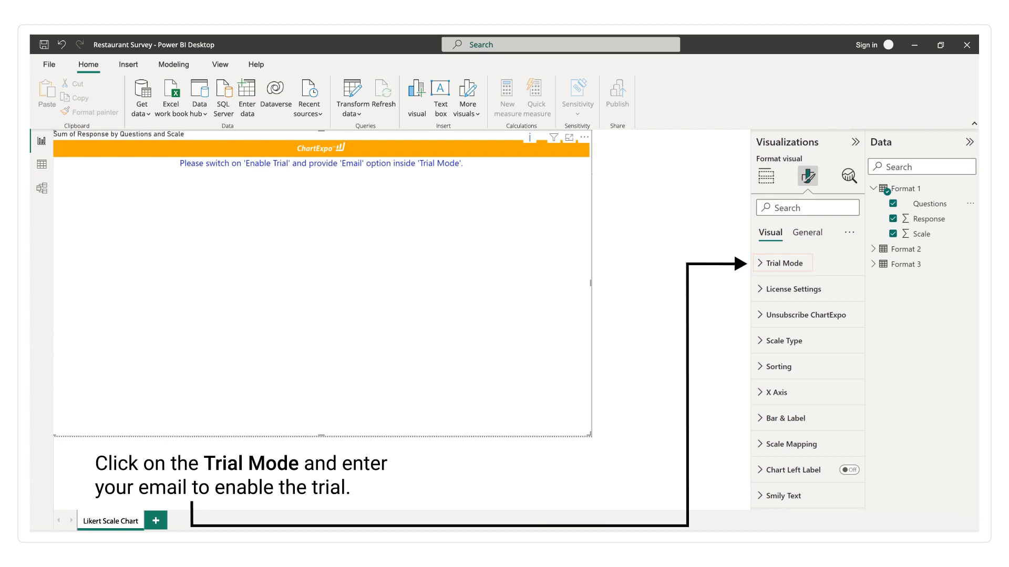
pyautogui.click(761, 263)
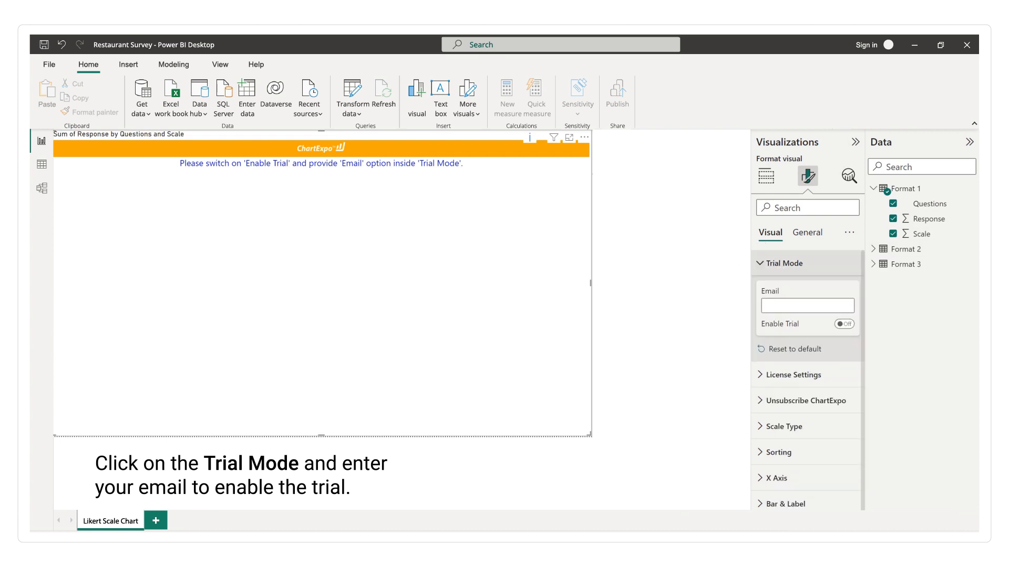
pyautogui.click(771, 305)
pyautogui.write('-----@-----.com')
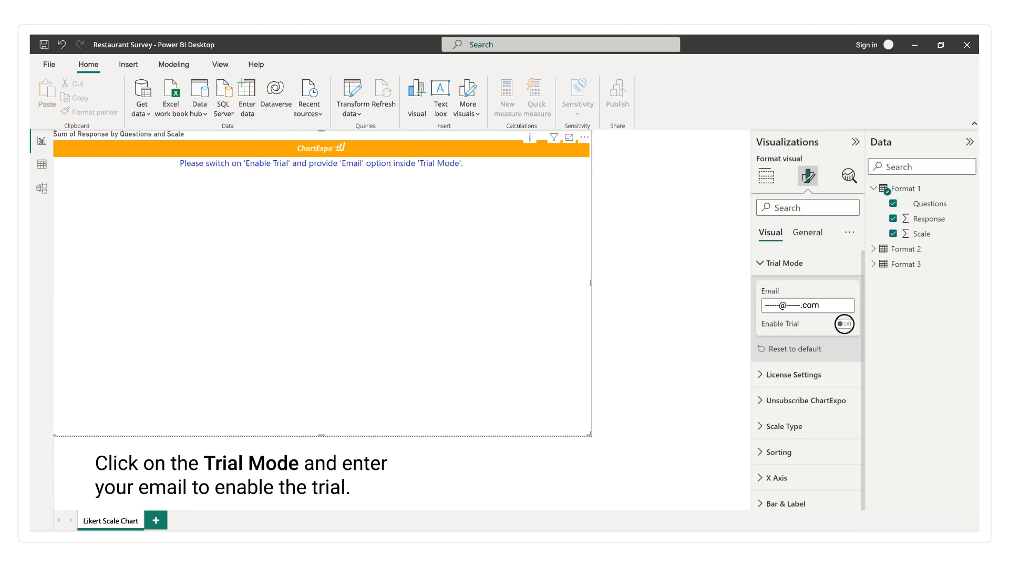
pyautogui.click(843, 324)
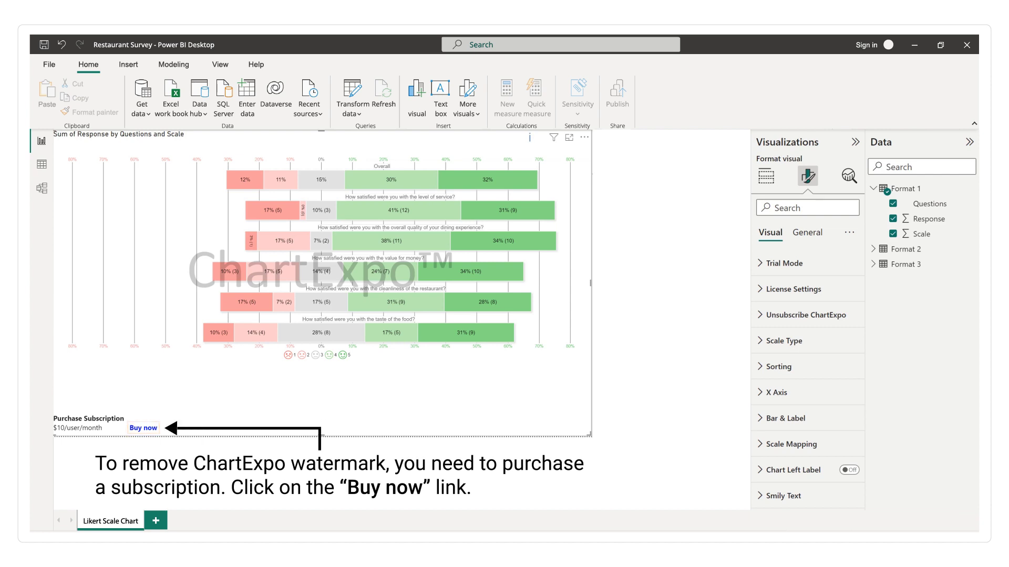
# Open the chart's subscription purchase page, fill in the email address for receiving the key and proceed to checkout.
pyautogui.click(143, 428)
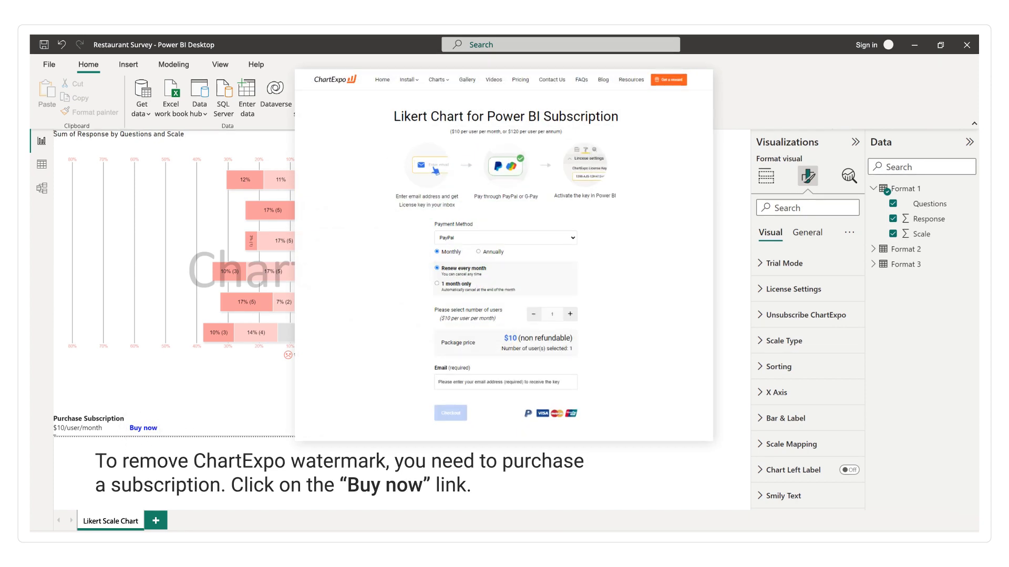
pyautogui.click(443, 382)
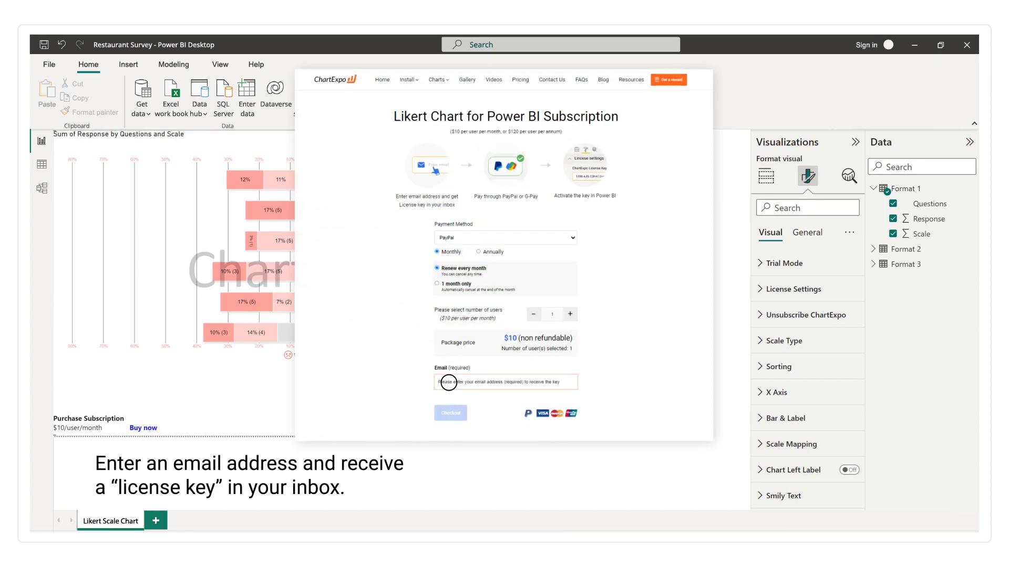
pyautogui.write('------@------.com')
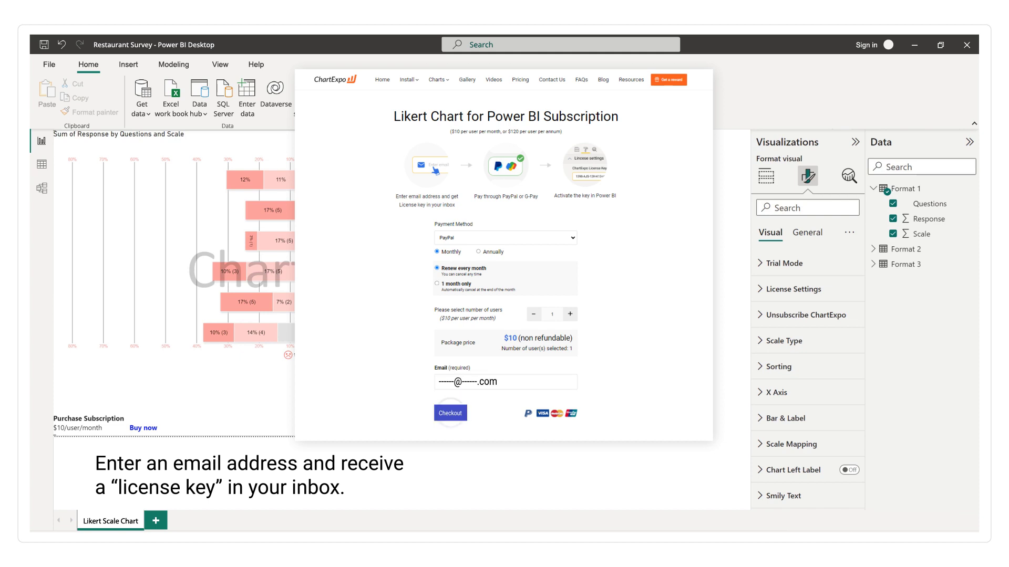
pyautogui.click(450, 413)
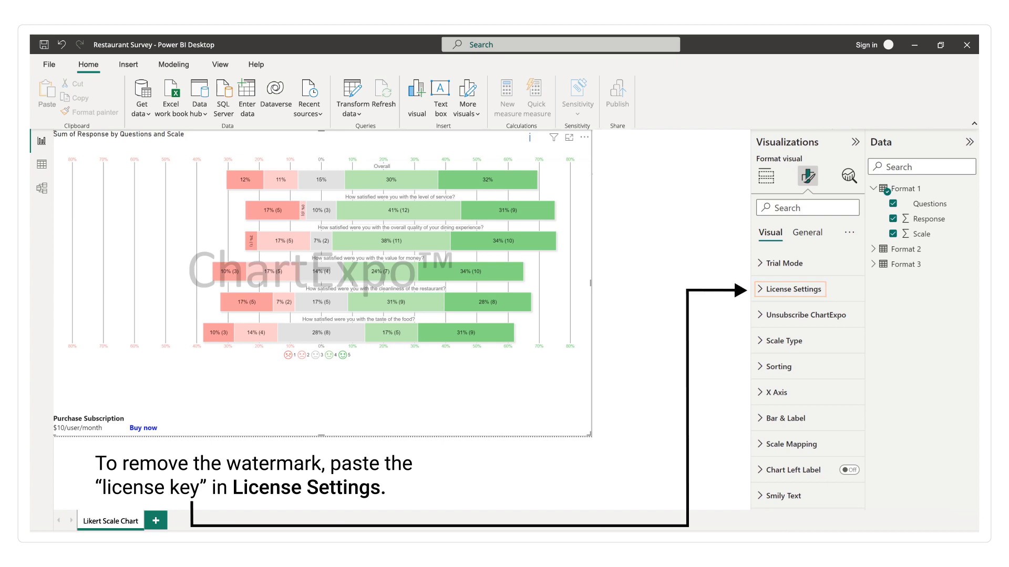
# Paste the ChartExpo license key into the chart's License Settings and enable the license.
pyautogui.click(759, 288)
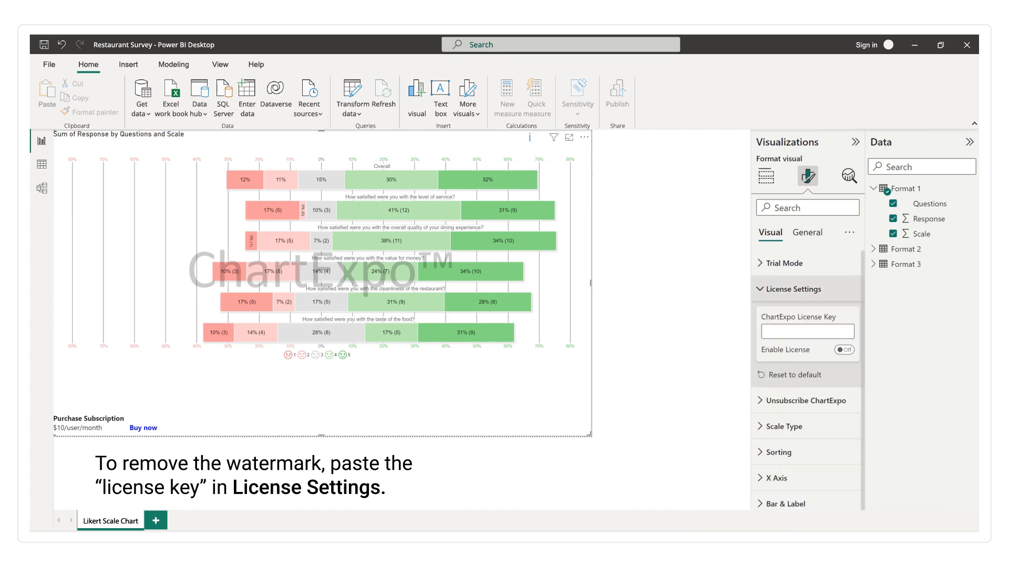
pyautogui.click(773, 331)
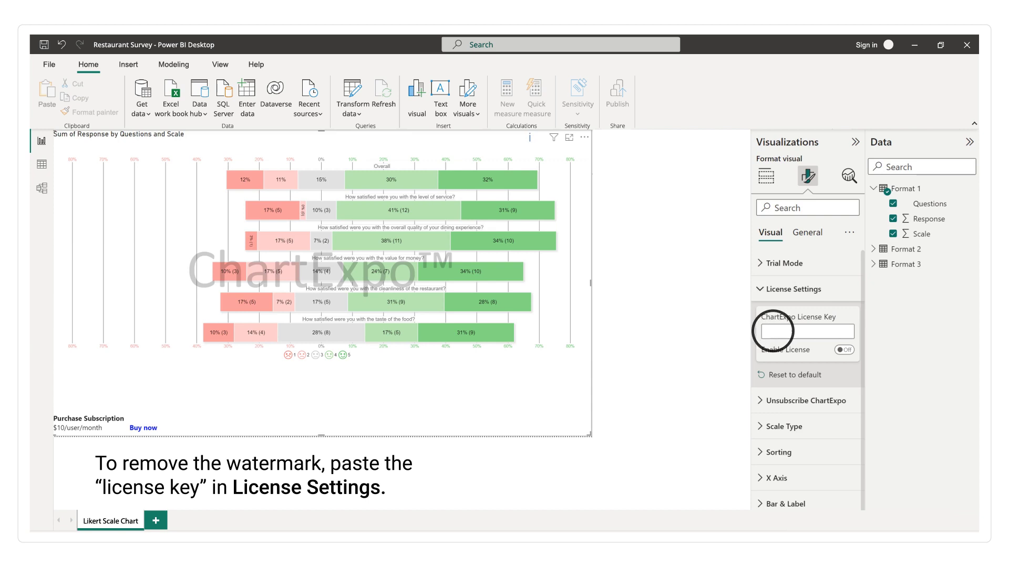
pyautogui.hotkey('ctrl', 'v')
pyautogui.click(843, 350)
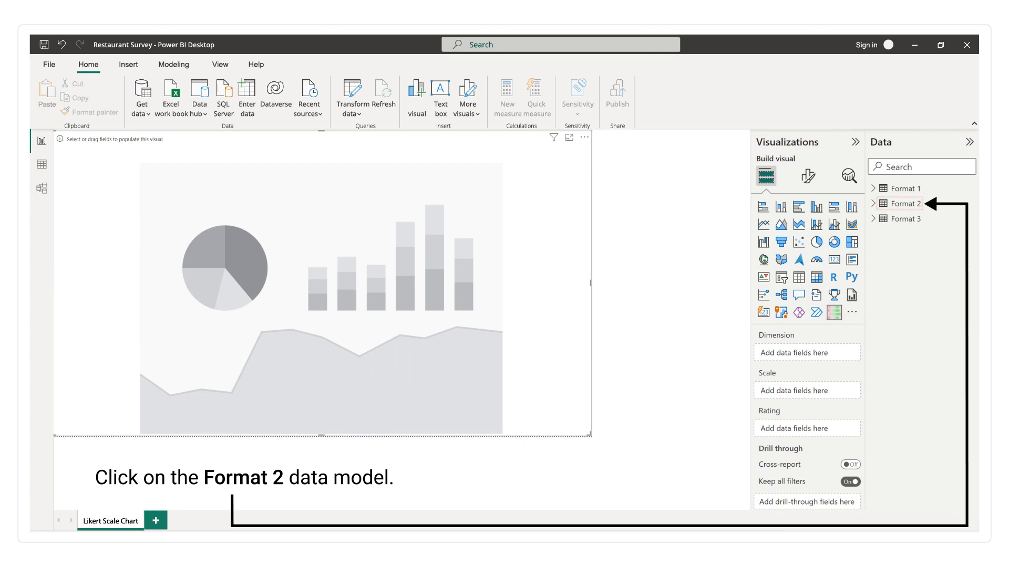
# Add the five Format 2 satisfaction questions one by one to the empty Likert chart's Dimension.
pyautogui.click(873, 203)
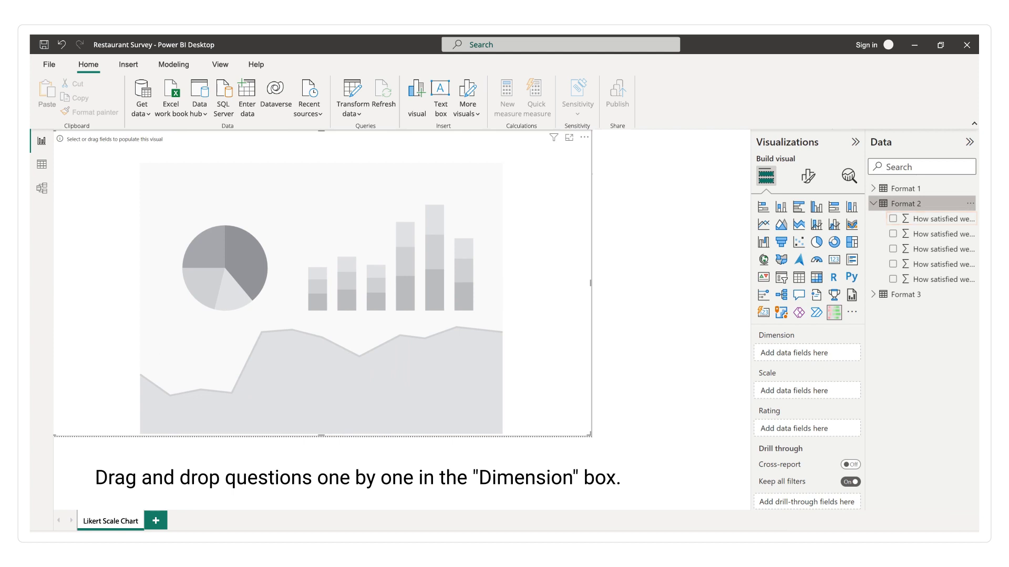
pyautogui.moveTo(898, 218); pyautogui.dragTo(852, 351)
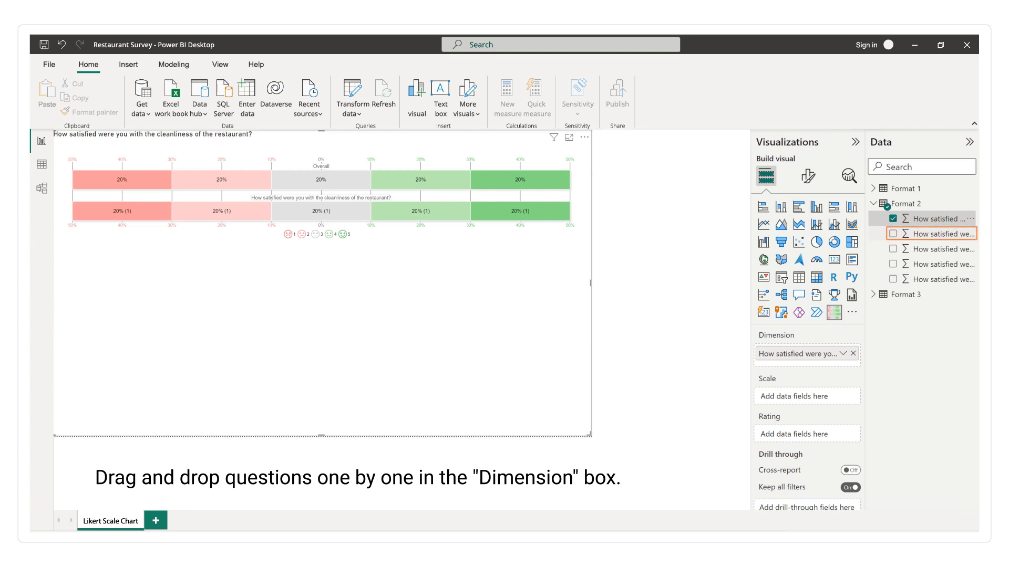
pyautogui.moveTo(912, 234); pyautogui.dragTo(875, 355)
pyautogui.moveTo(847, 373); pyautogui.dragTo(846, 370)
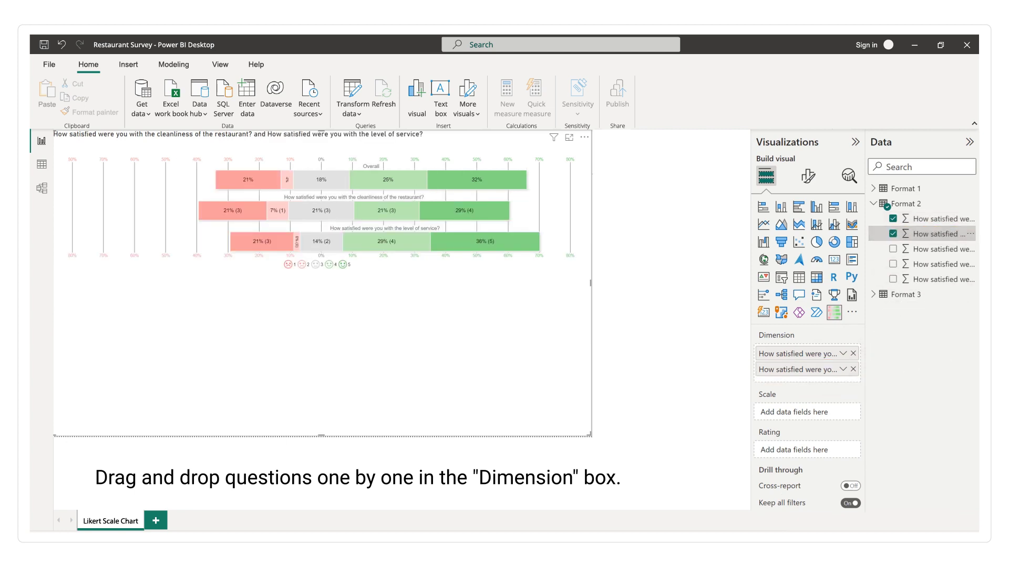
pyautogui.moveTo(935, 249); pyautogui.dragTo(847, 385)
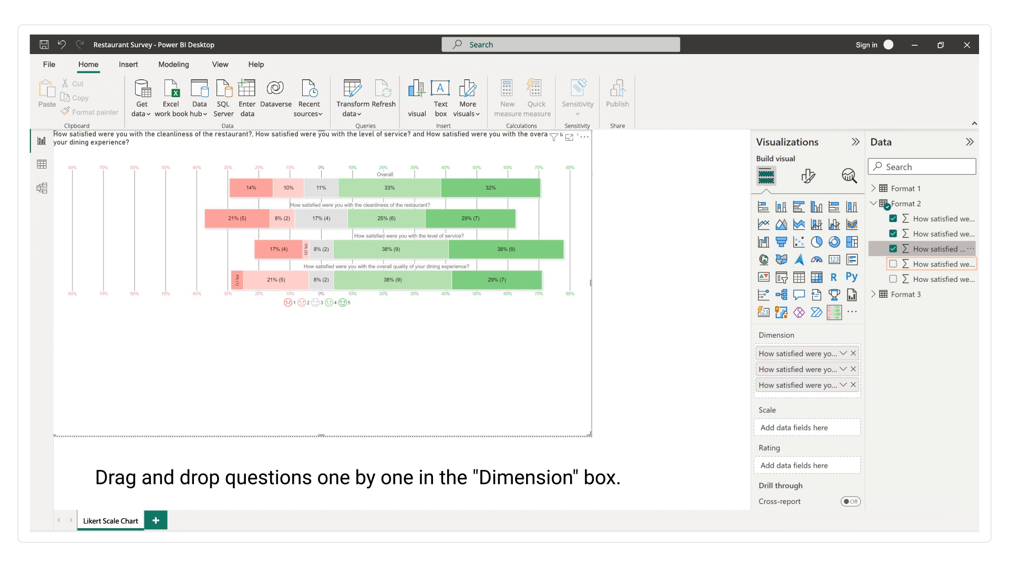
pyautogui.moveTo(932, 265); pyautogui.dragTo(866, 400)
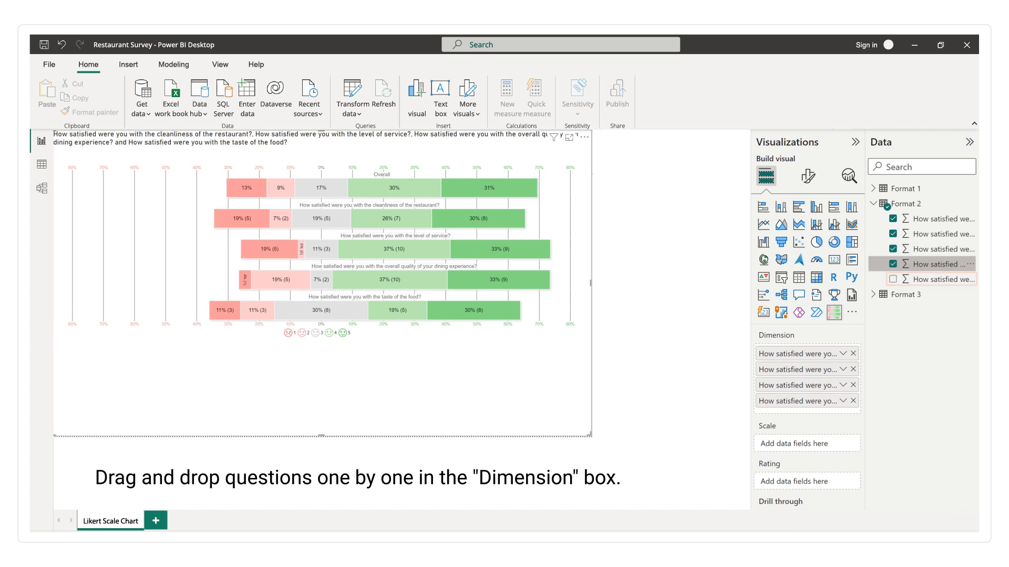
pyautogui.moveTo(932, 280); pyautogui.dragTo(801, 417)
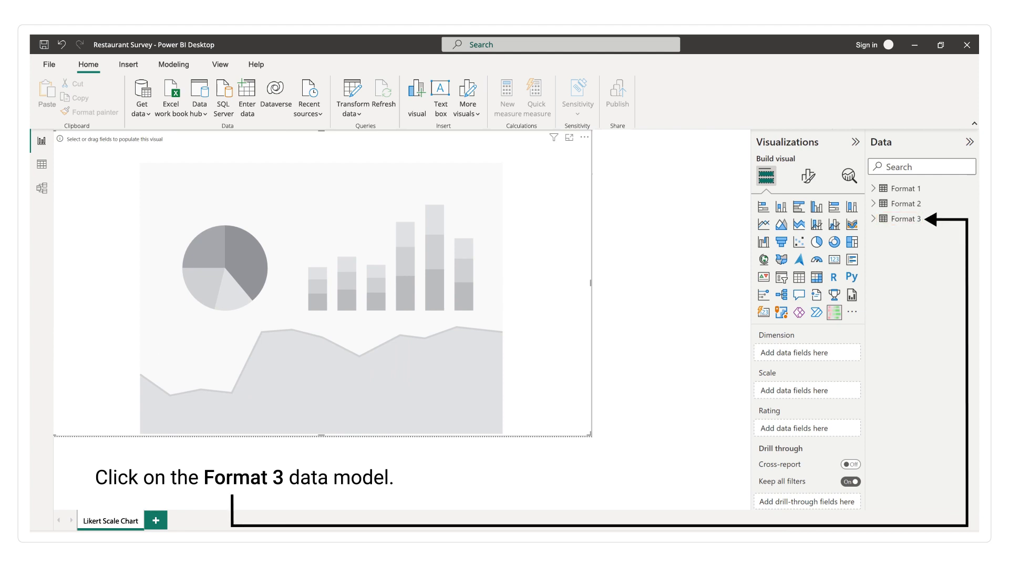
# Add the five Format 3 satisfaction questions one by one to the empty Likert chart's Dimension.
pyautogui.click(873, 219)
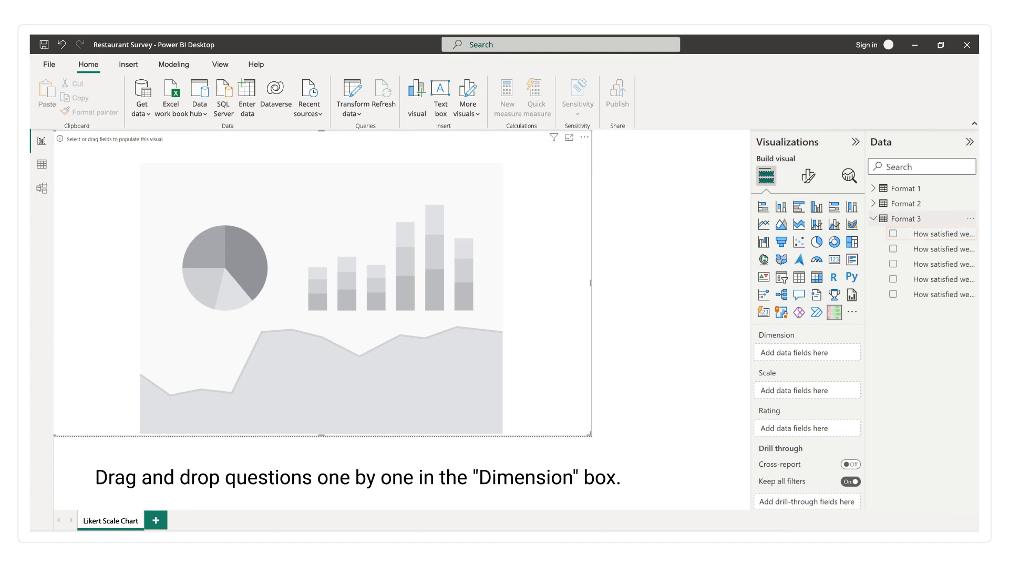
pyautogui.moveTo(943, 233); pyautogui.dragTo(809, 354)
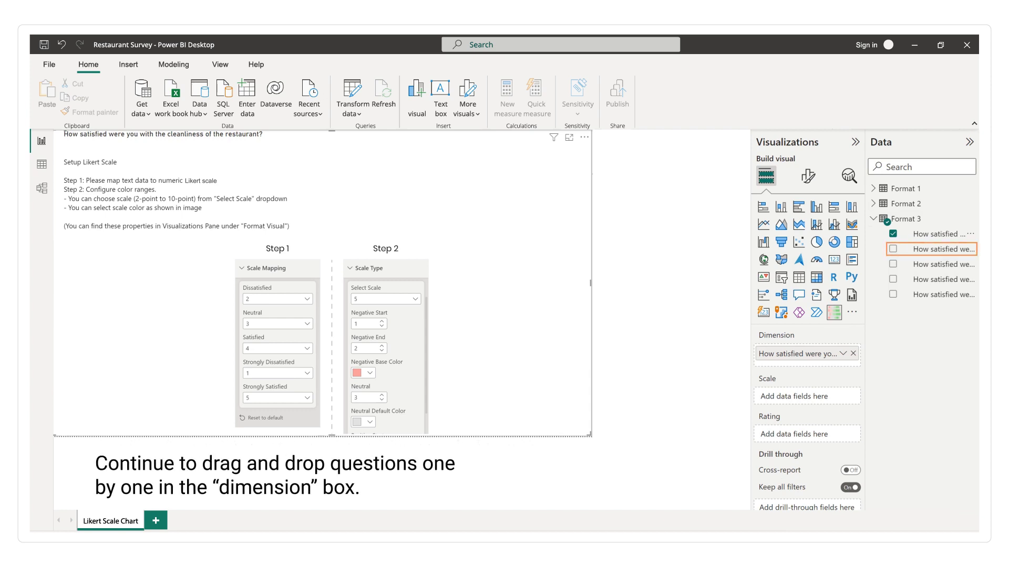
pyautogui.moveTo(935, 249); pyautogui.dragTo(847, 370)
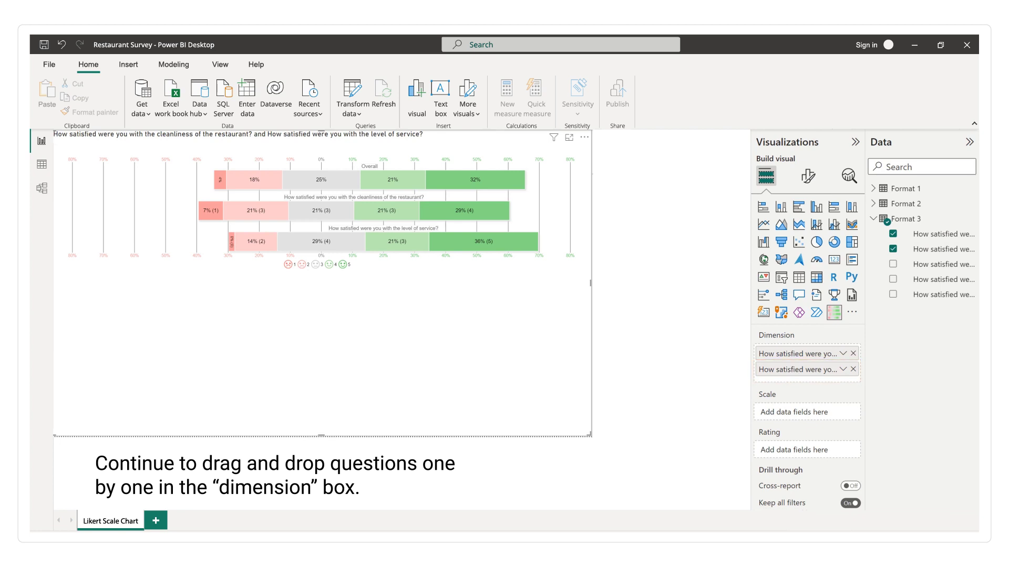
pyautogui.moveTo(935, 264); pyautogui.dragTo(820, 386)
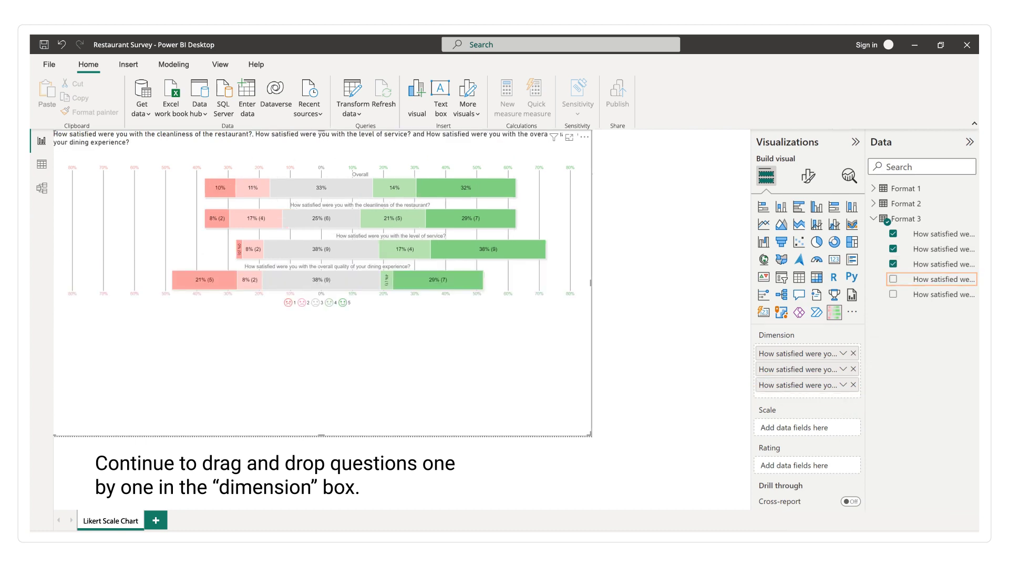
pyautogui.moveTo(924, 279); pyautogui.dragTo(825, 399)
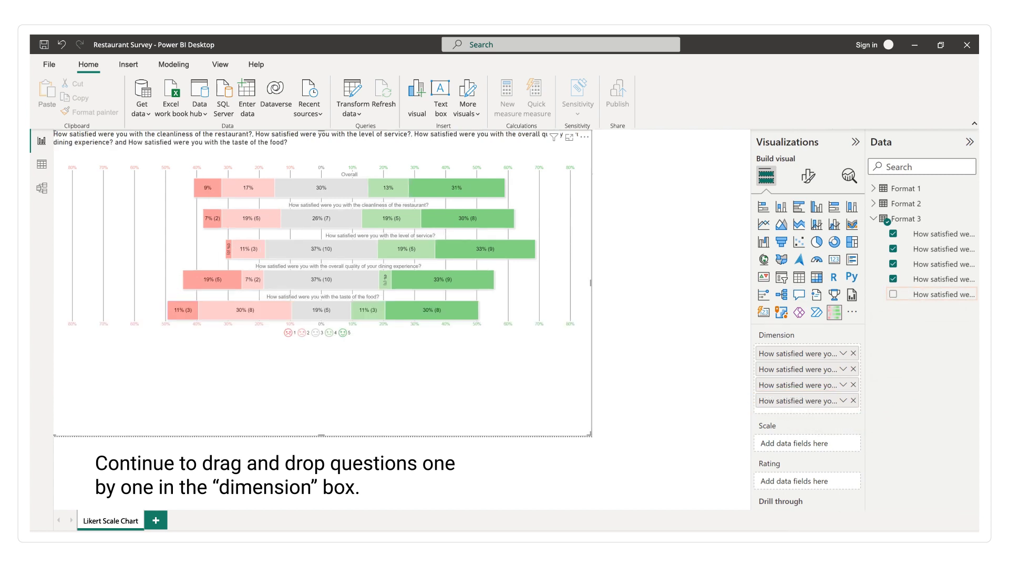
pyautogui.moveTo(925, 294); pyautogui.dragTo(834, 416)
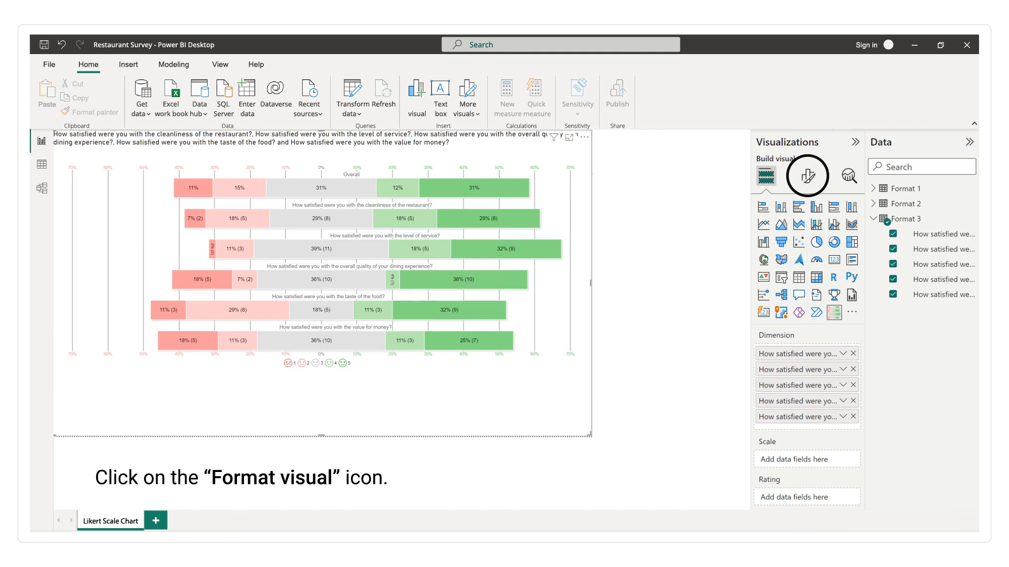
# Map the scale: Dissatisfied to 2, Neutral to 3, Satisfied to 4, Strongly Dissatisfied to 1 and Strongly Satisfied to 5.
pyautogui.click(807, 176)
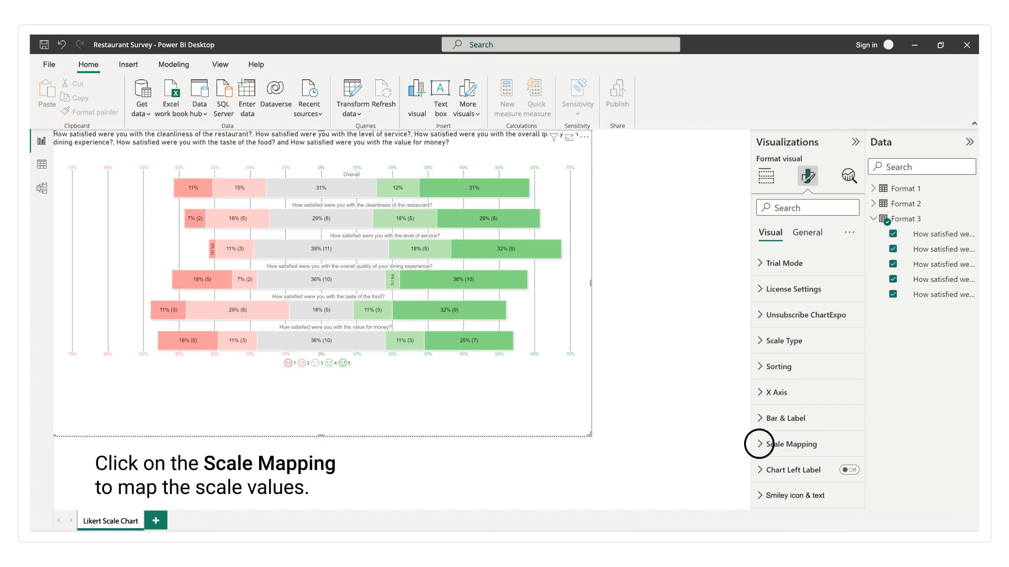
pyautogui.click(760, 443)
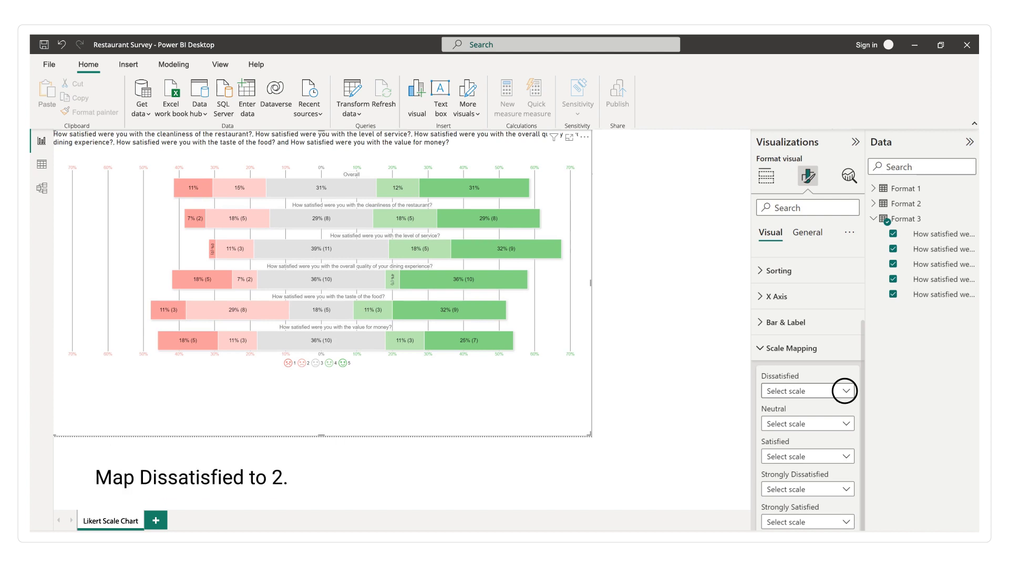
pyautogui.click(846, 391)
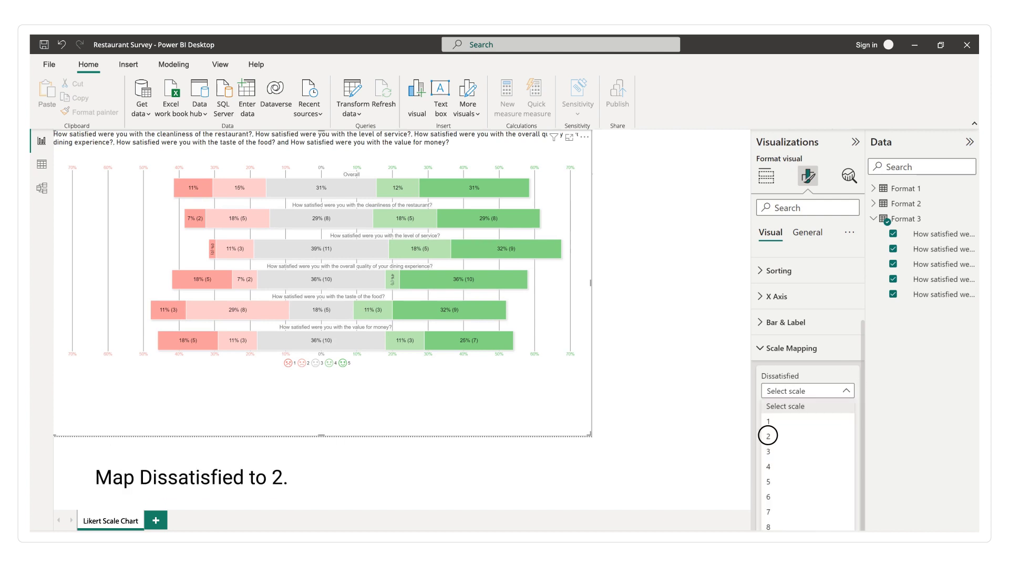
pyautogui.click(768, 437)
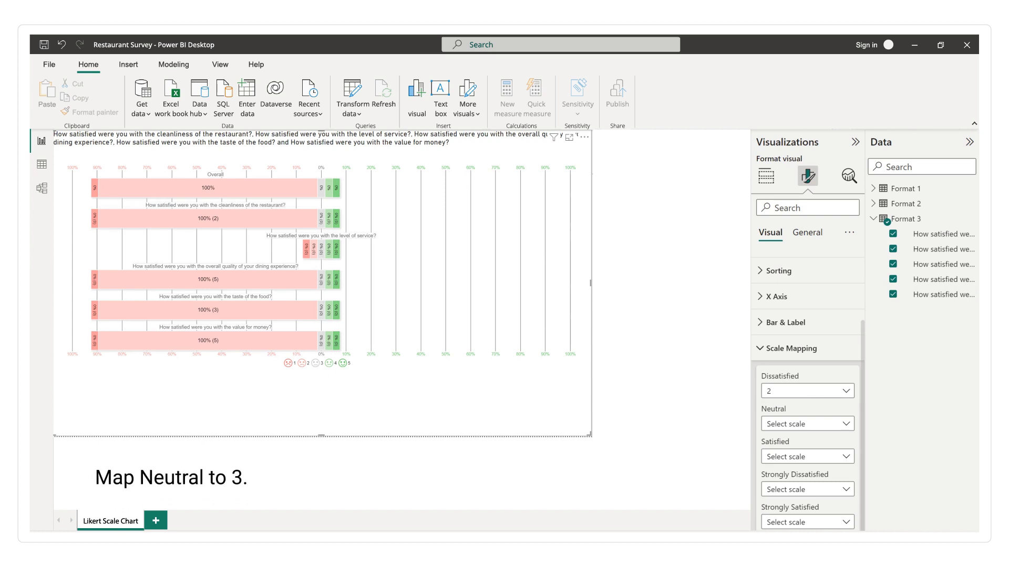
pyautogui.click(771, 423)
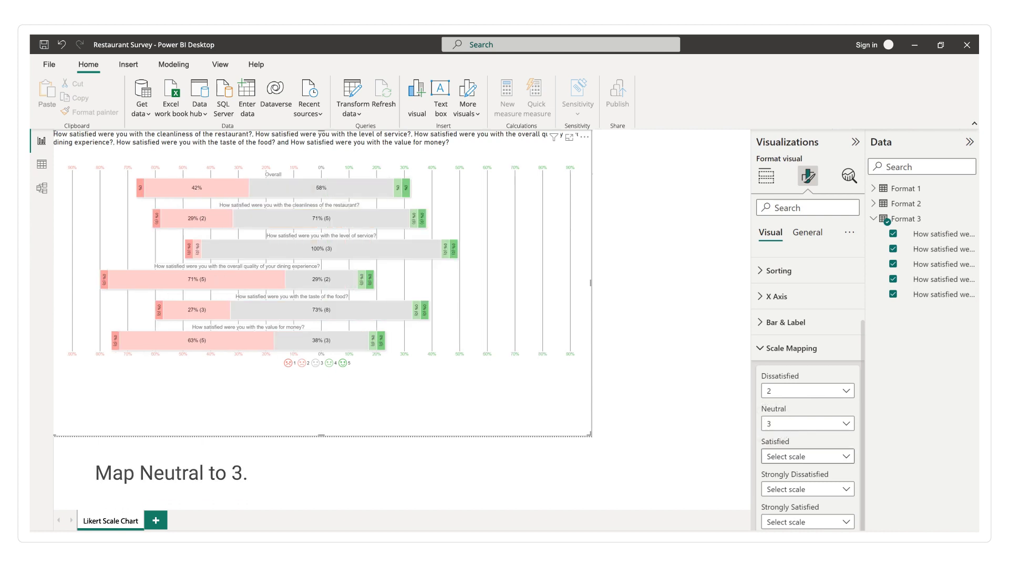
pyautogui.click(768, 457)
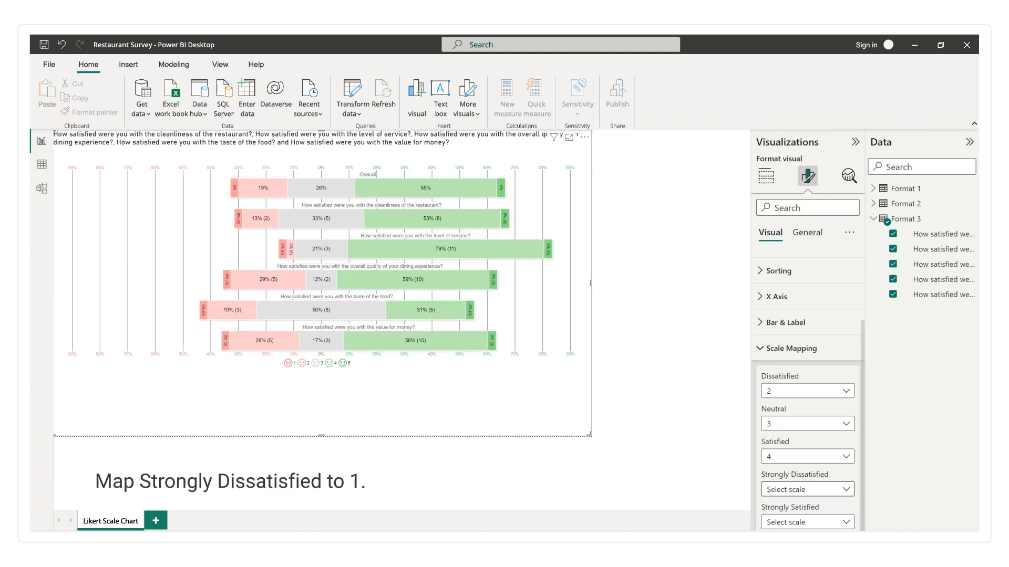
pyautogui.click(768, 489)
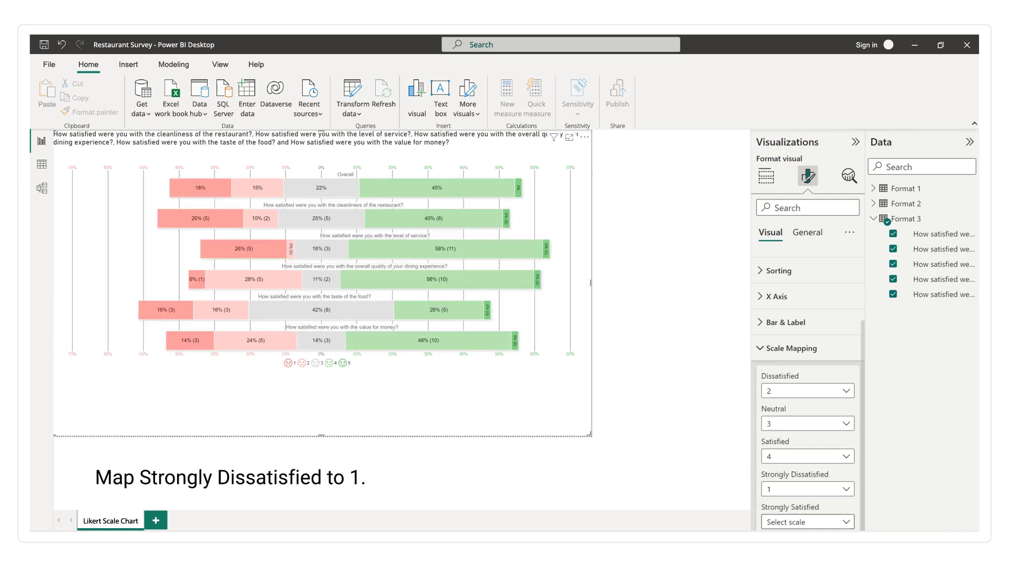
pyautogui.click(769, 522)
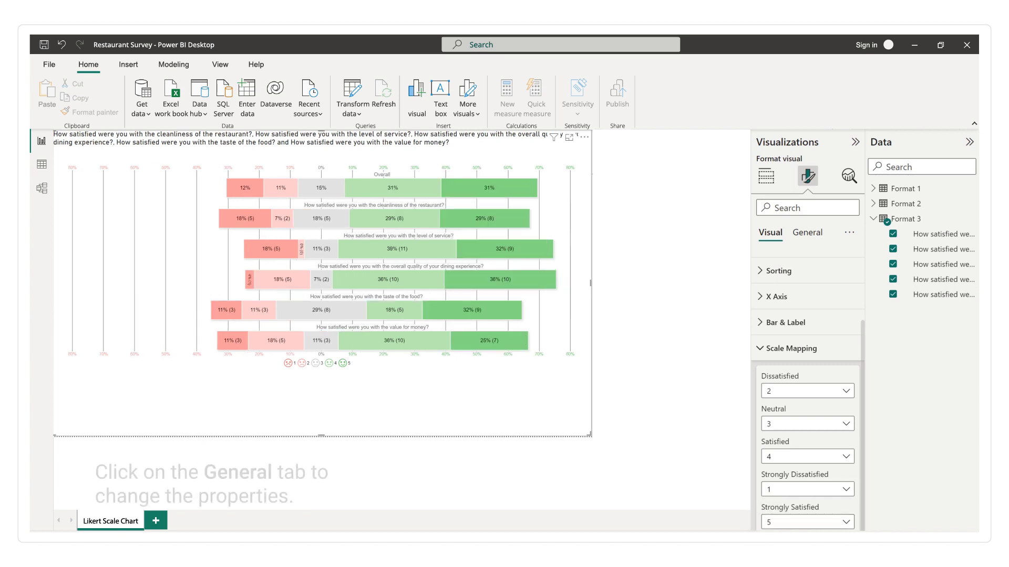
# Replace the chart title with a centred bold "Restaurant Survey".
pyautogui.click(807, 232)
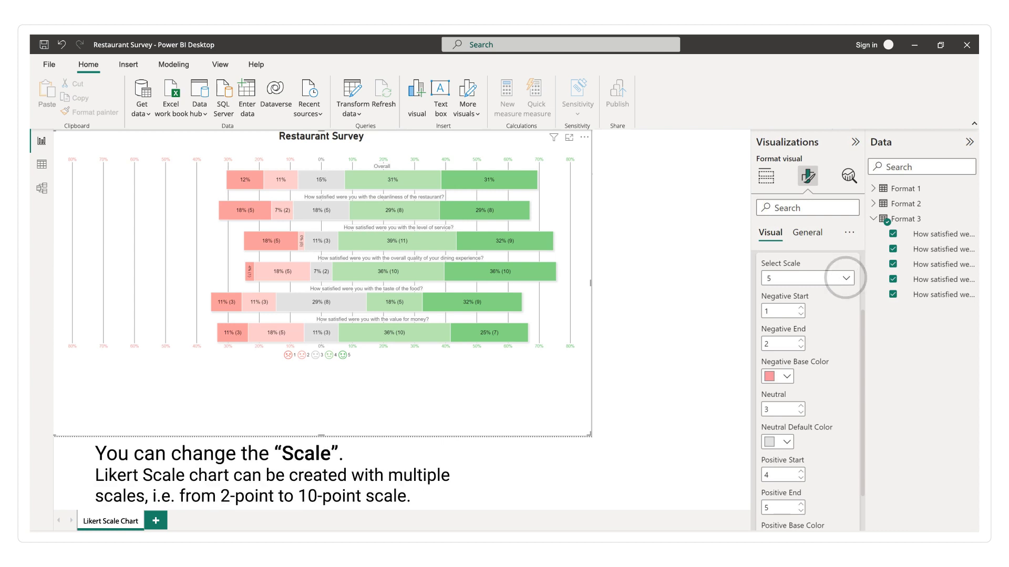
# Try a 3-point scale on the chart and reset the scale type settings to default.
pyautogui.click(846, 278)
pyautogui.click(767, 339)
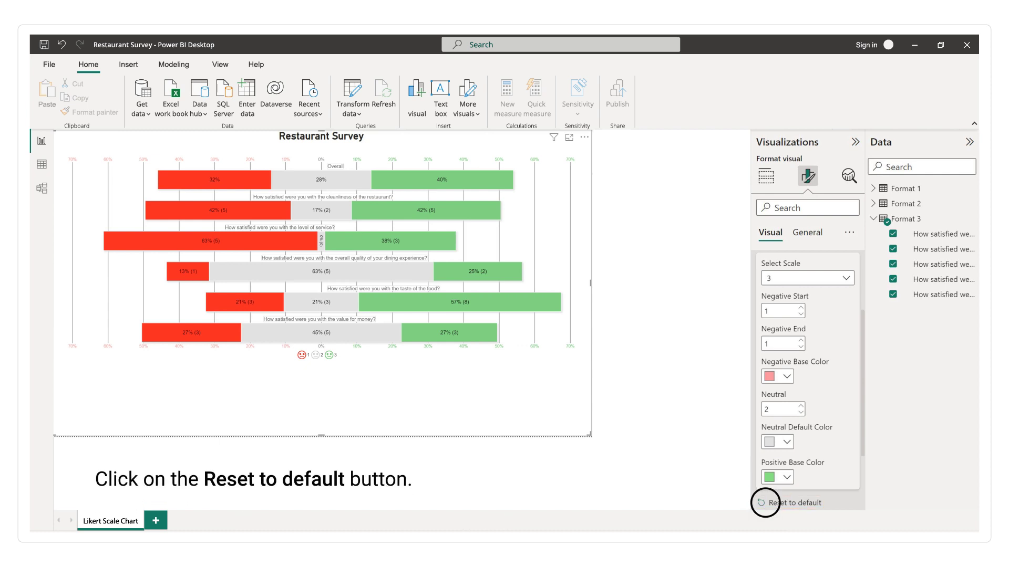
pyautogui.click(765, 503)
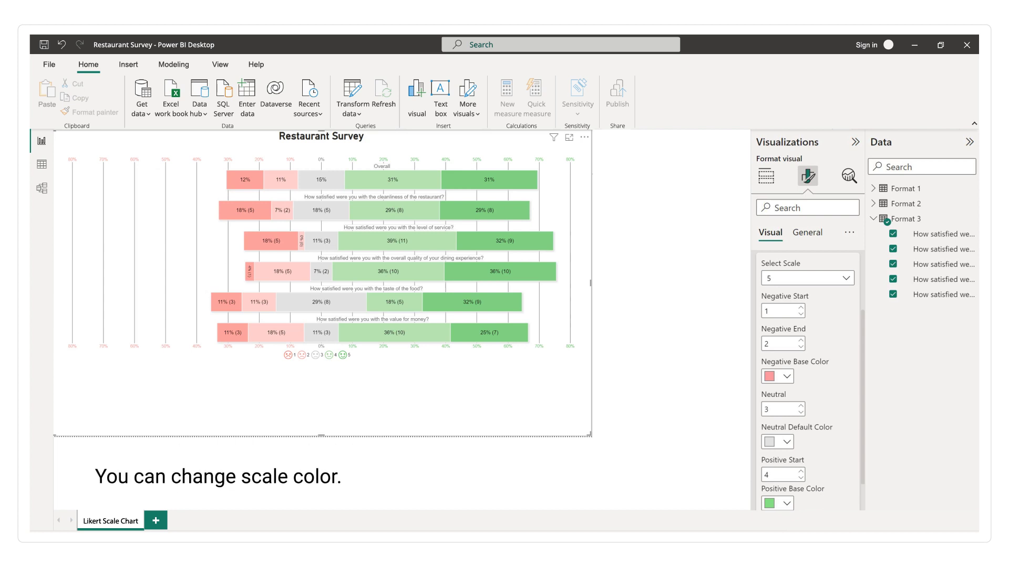
# Set the scale's Negative Base Color to blue and its Positive Base Color to orange.
pyautogui.click(786, 376)
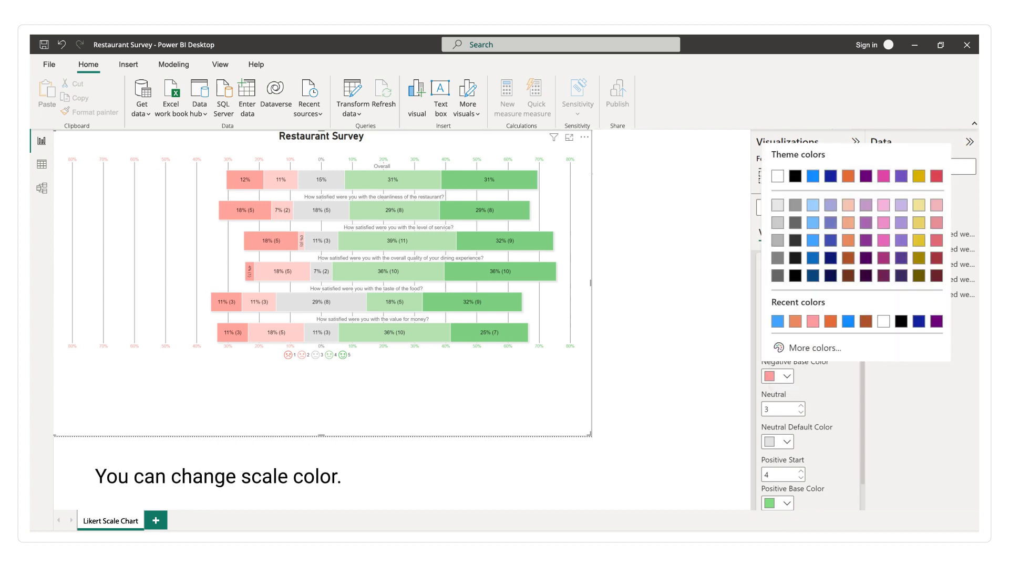
pyautogui.click(777, 322)
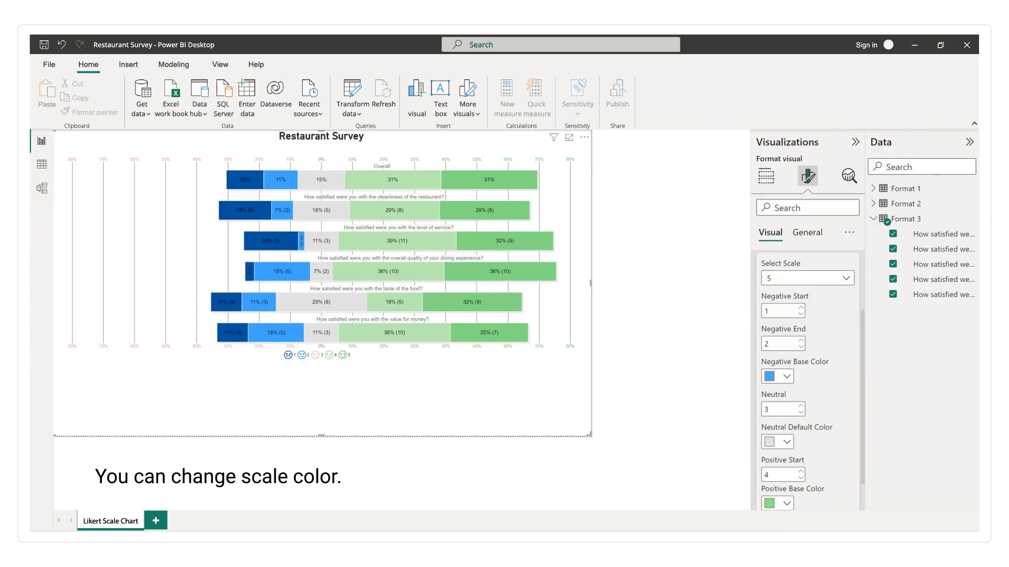
pyautogui.click(768, 503)
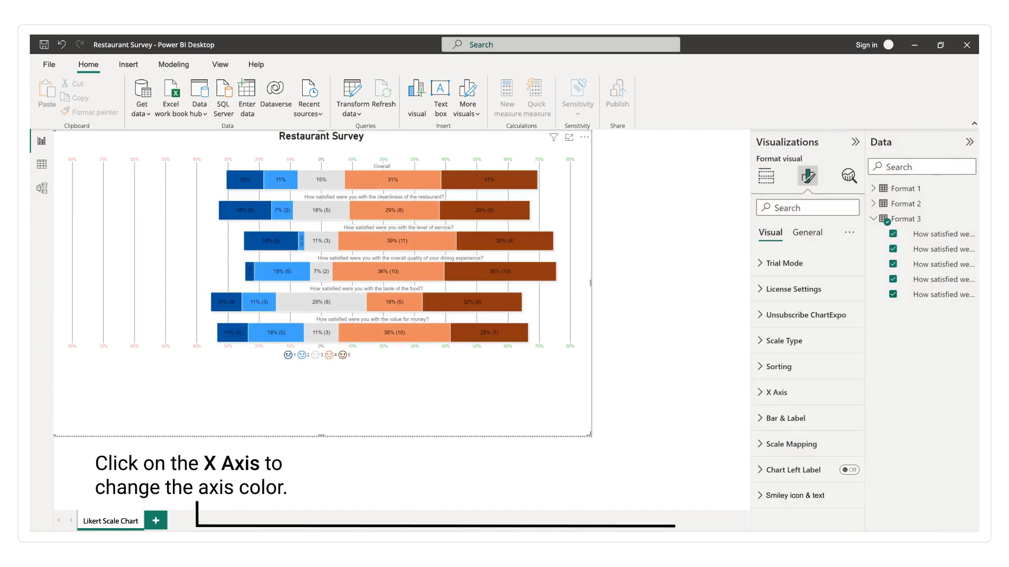
# Set the X axis Detractor Color to blue and its Promoter Color to orange.
pyautogui.click(776, 392)
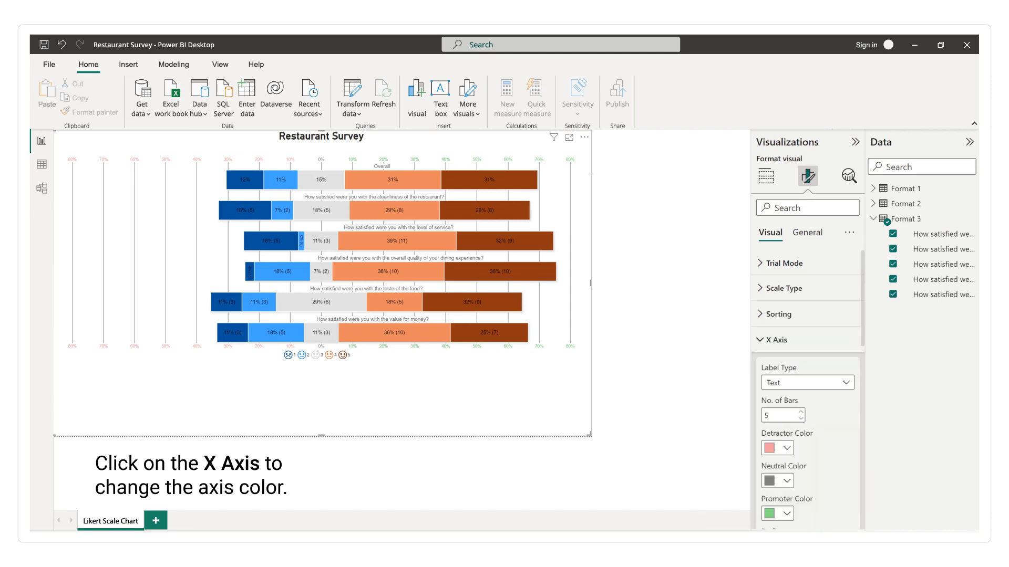
pyautogui.click(769, 448)
pyautogui.click(769, 513)
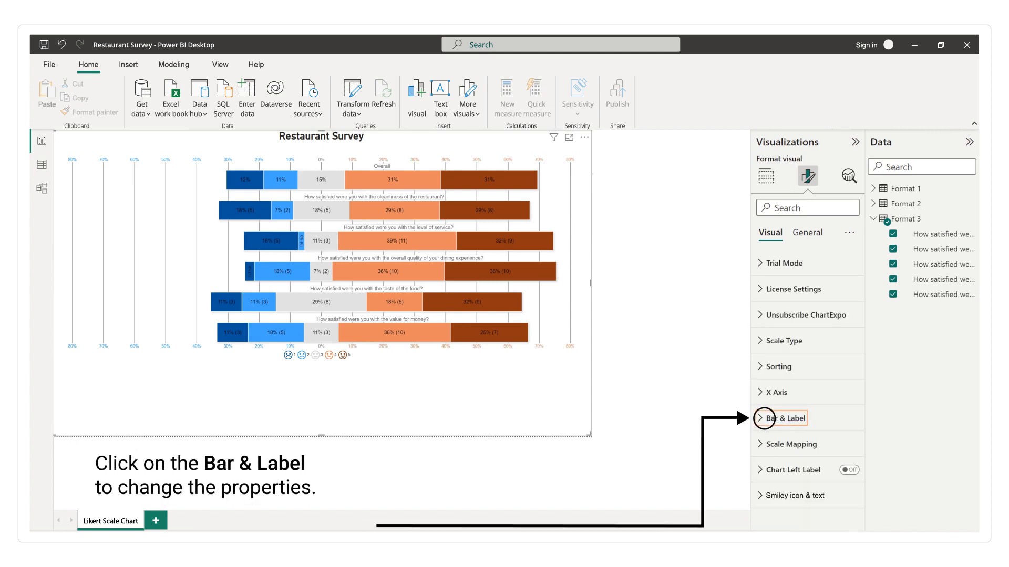
# Hide and restore the percentages in the bar labels, and do the same with the numbers.
pyautogui.click(783, 418)
pyautogui.scroll(-5, 808, 389)
pyautogui.scroll(-1, 808, 389)
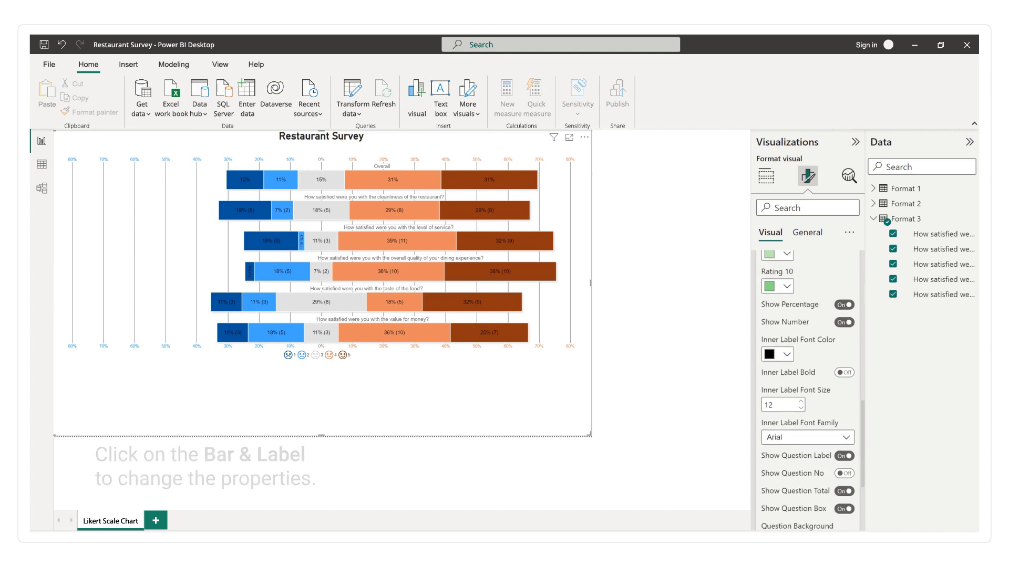
pyautogui.click(844, 305)
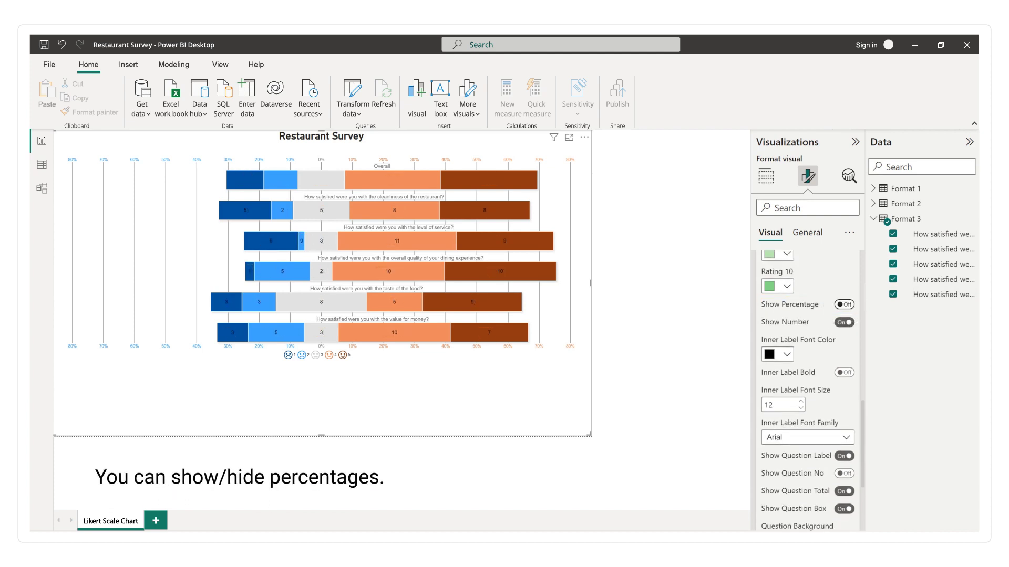
pyautogui.click(844, 304)
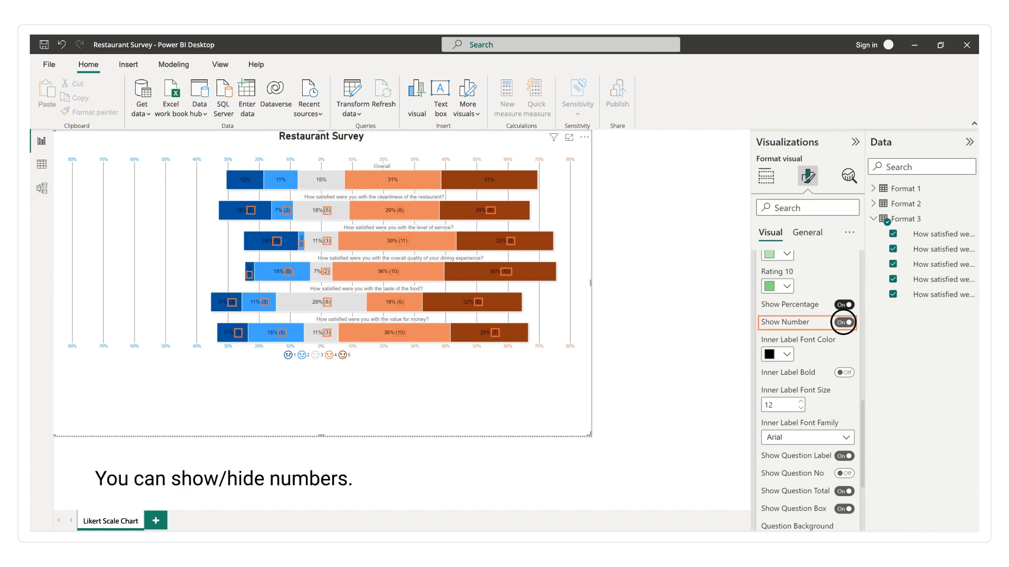
pyautogui.click(844, 322)
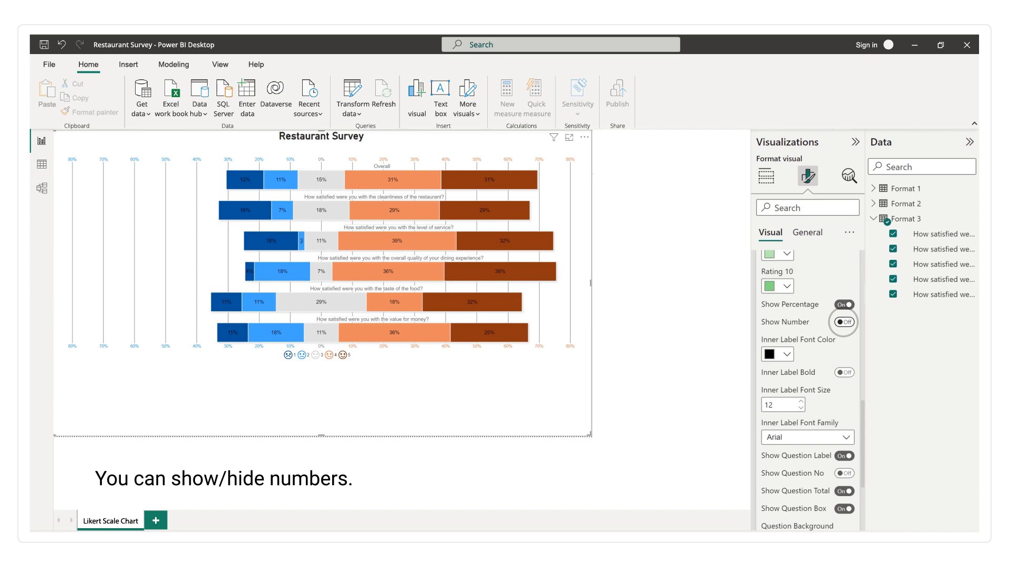
pyautogui.click(844, 322)
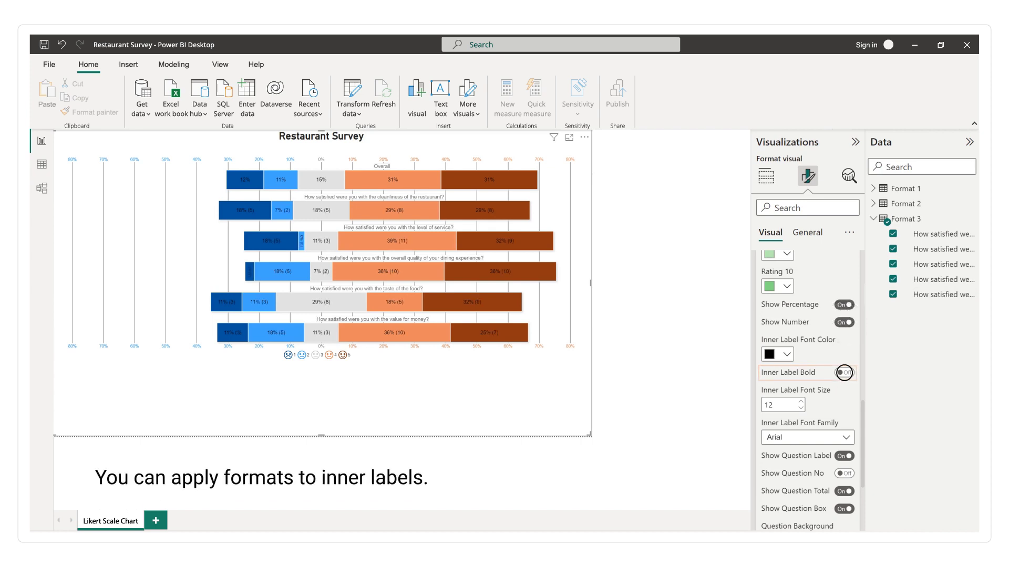
# Make the inner bar labels and the question text bold, and show the stats beside the bars.
pyautogui.click(844, 373)
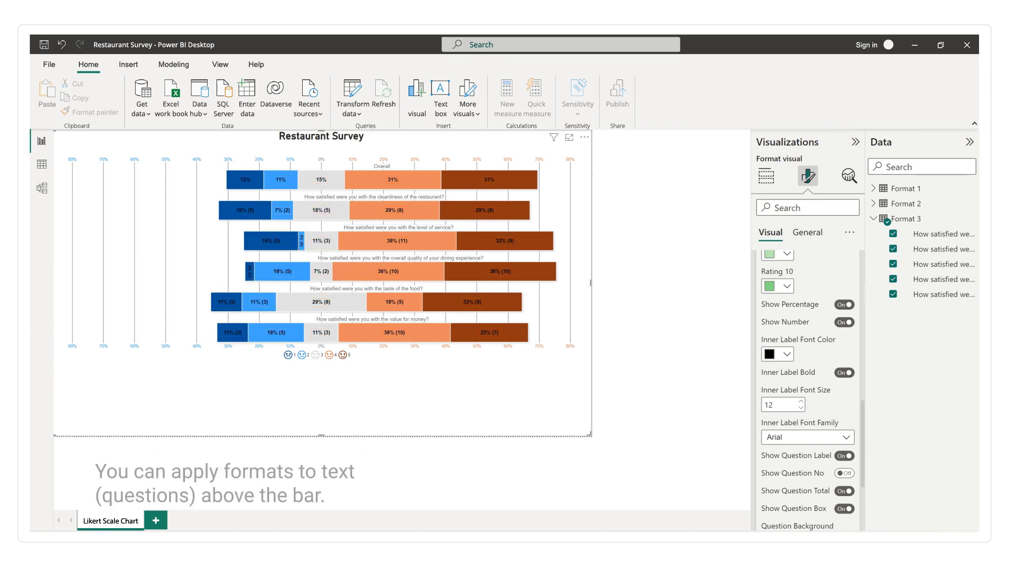
pyautogui.scroll(-3, 862, 434)
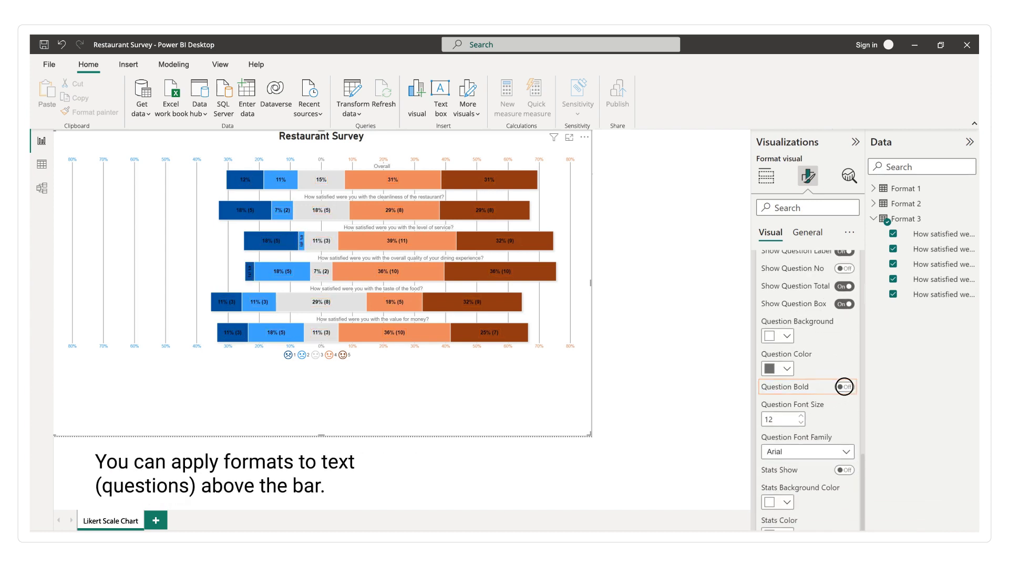
pyautogui.click(844, 387)
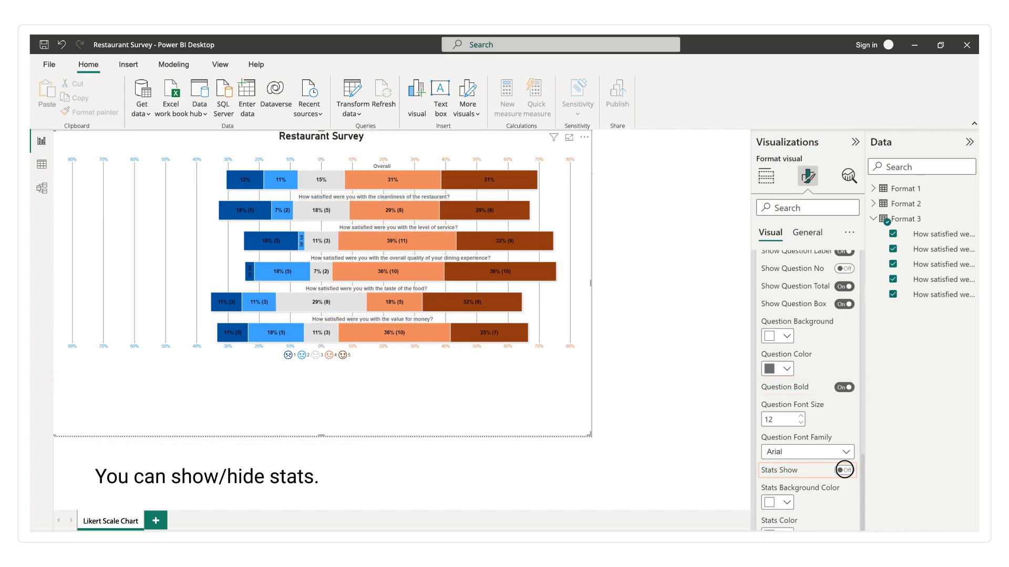
pyautogui.click(844, 470)
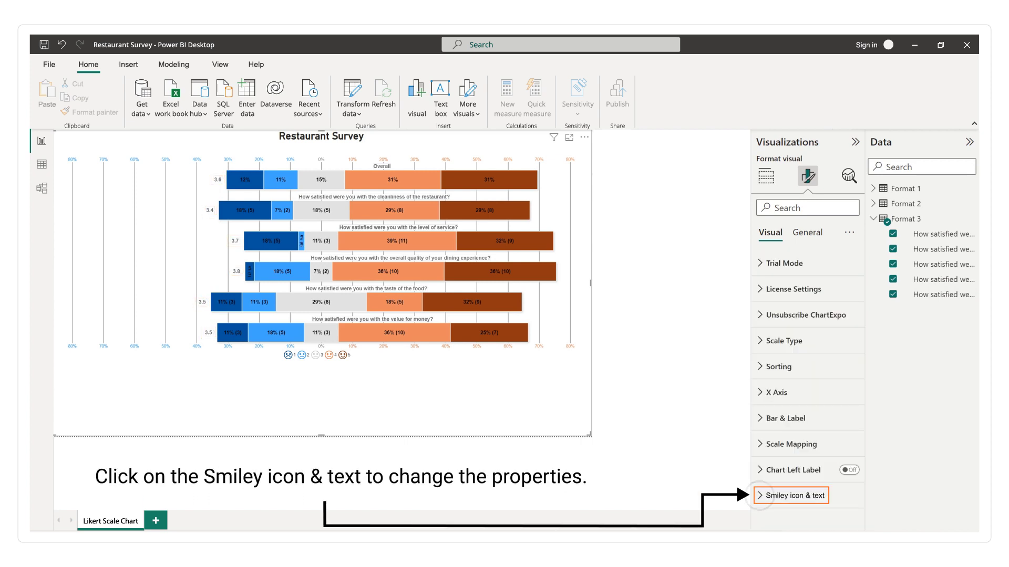
# Hide the smiley icons and text below the chart and show them again.
pyautogui.click(760, 496)
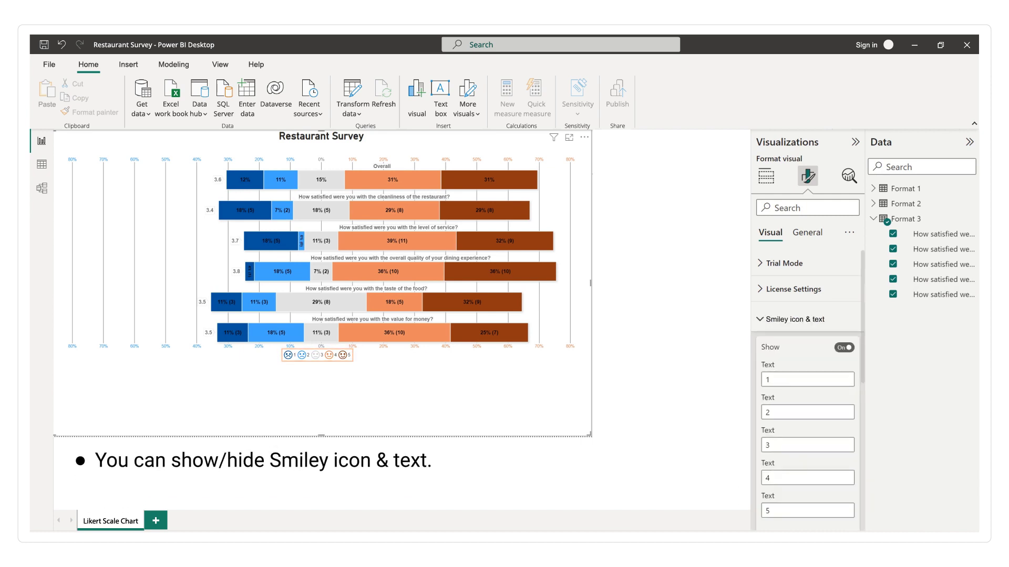
pyautogui.click(844, 348)
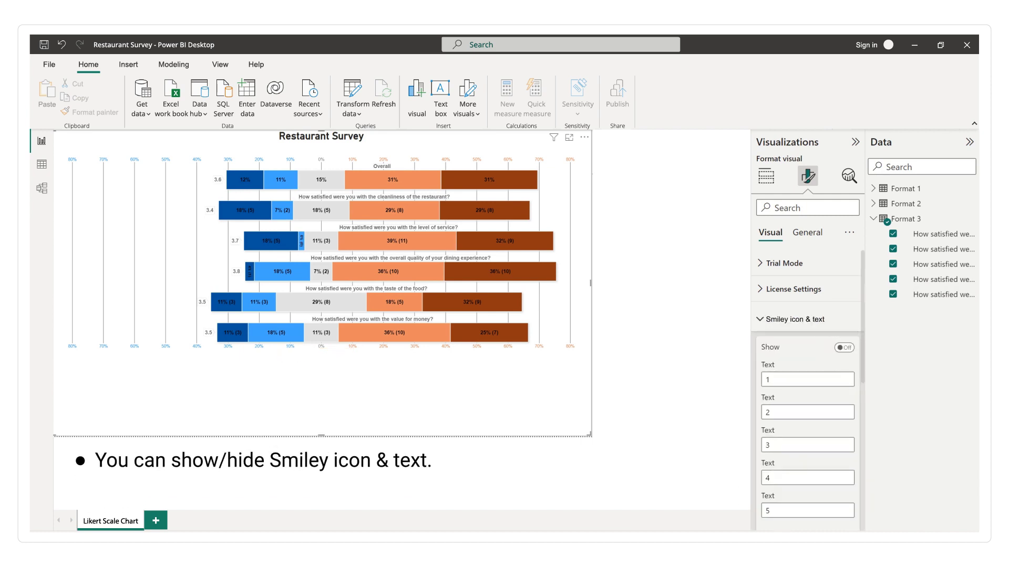
pyautogui.click(844, 348)
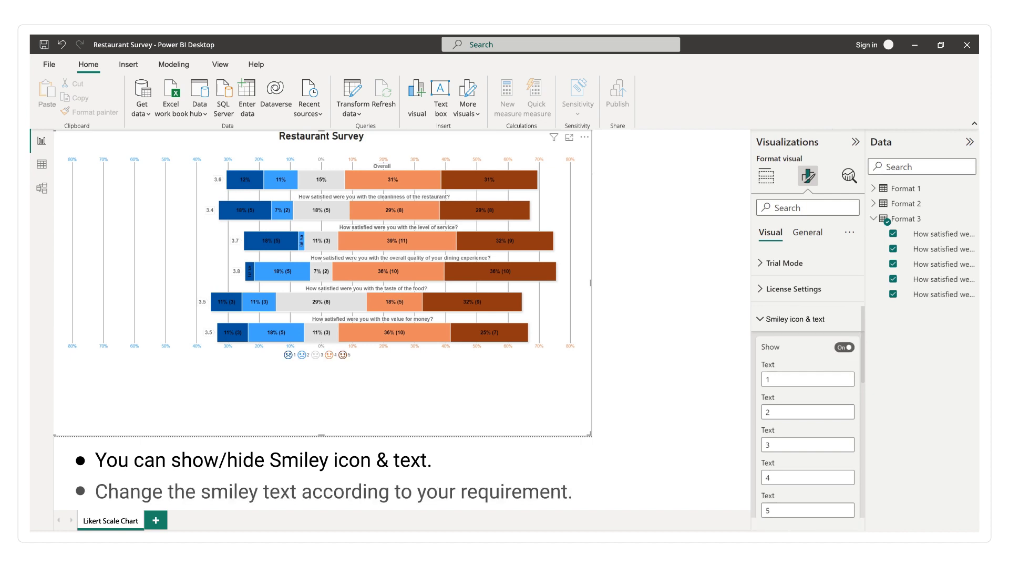
# Change the first smiley's text to "Strongly Dissatisfied".
pyautogui.click(768, 380)
pyautogui.doubleClick(768, 380)
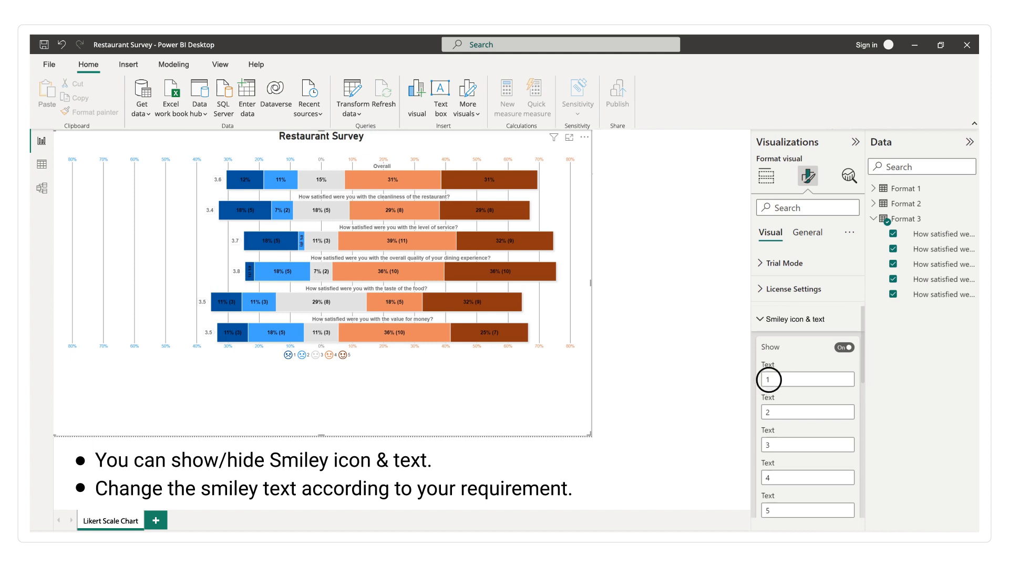
pyautogui.write('Strongly Dissatisfied')
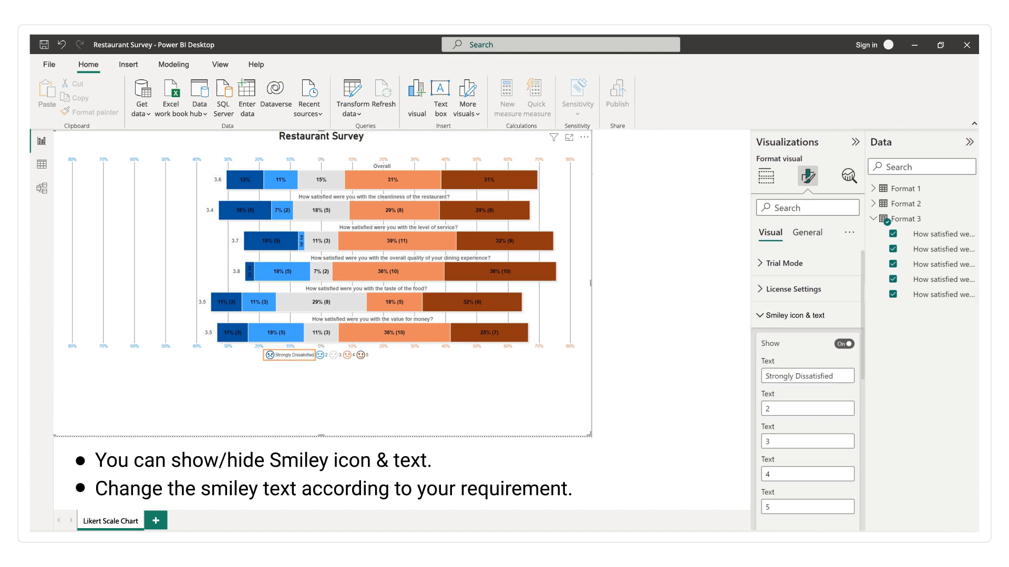